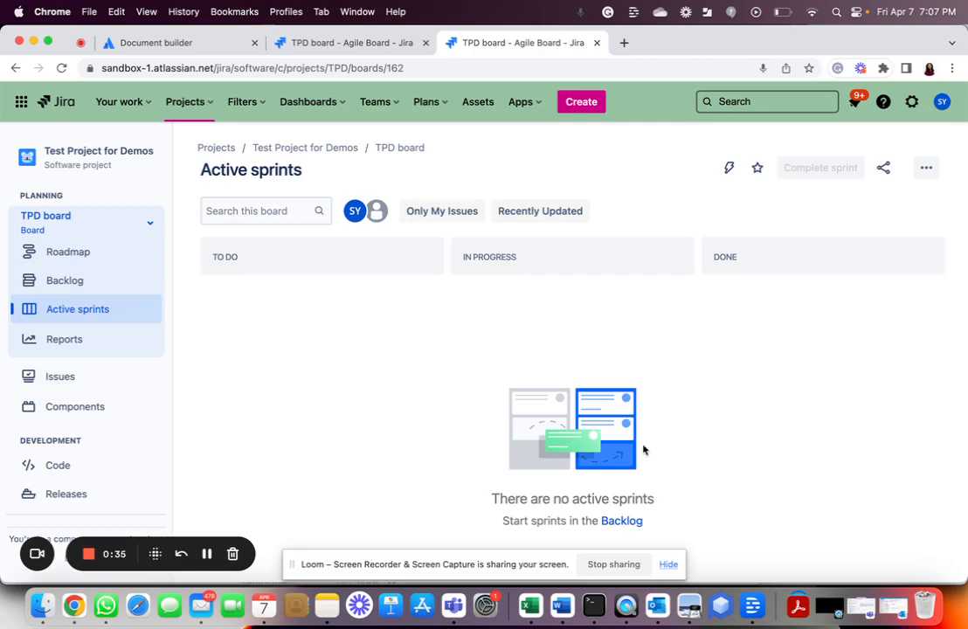
Start a new issue in Test Project for Demos with the issue type Story and bring up its Story Category field.
{"action": "left_click", "coordinate": [583, 105]}
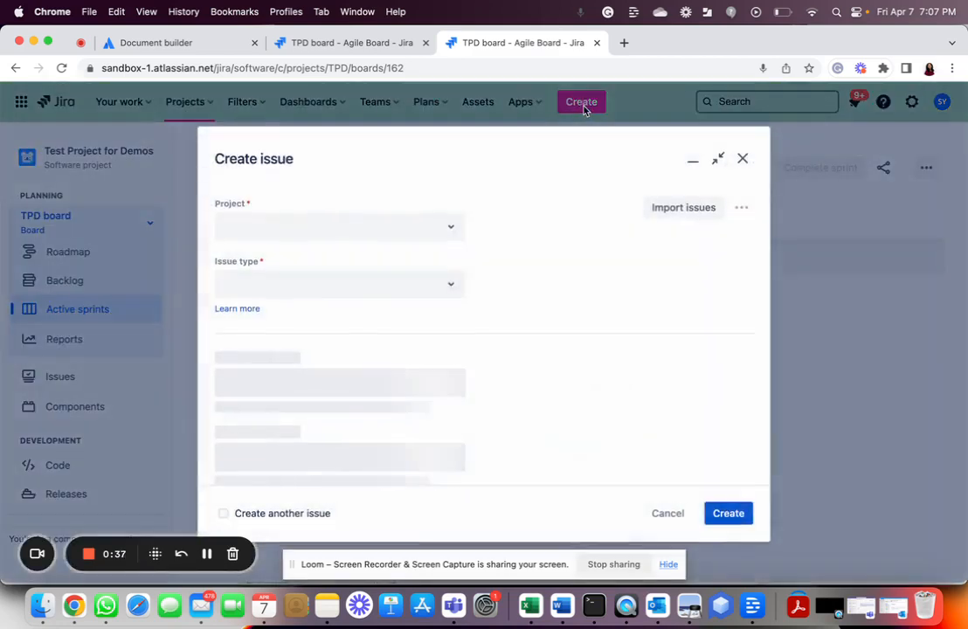
{"action": "left_click", "coordinate": [612, 273]}
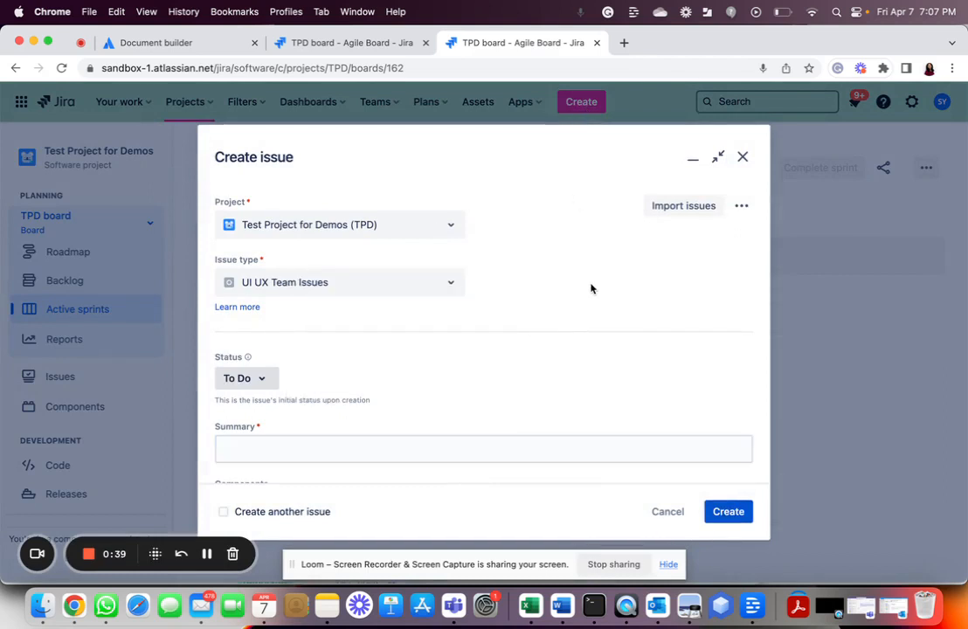
{"action": "scroll", "coordinate": [590, 289], "scroll_direction": "down", "scroll_amount": 2}
{"action": "left_click", "coordinate": [431, 251]}
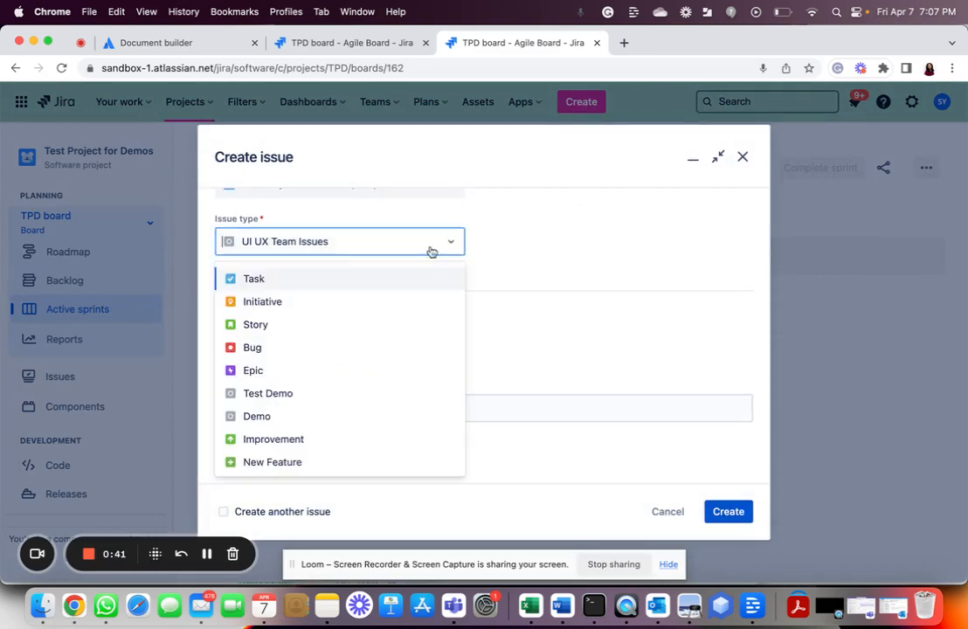
{"action": "left_click", "coordinate": [266, 325]}
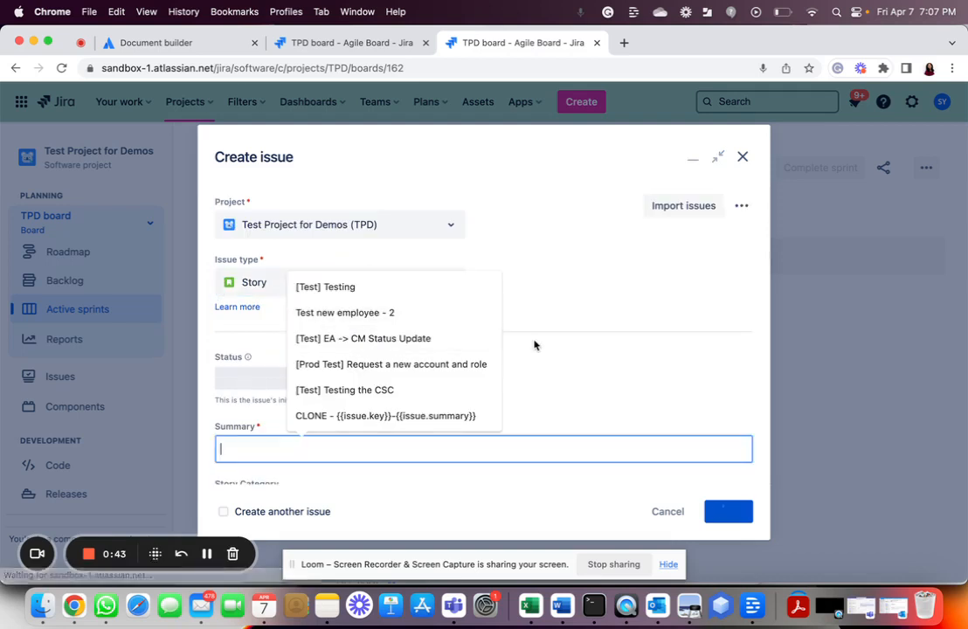
{"action": "left_click", "coordinate": [547, 367]}
{"action": "scroll", "coordinate": [547, 367], "scroll_direction": "down", "scroll_amount": 5}
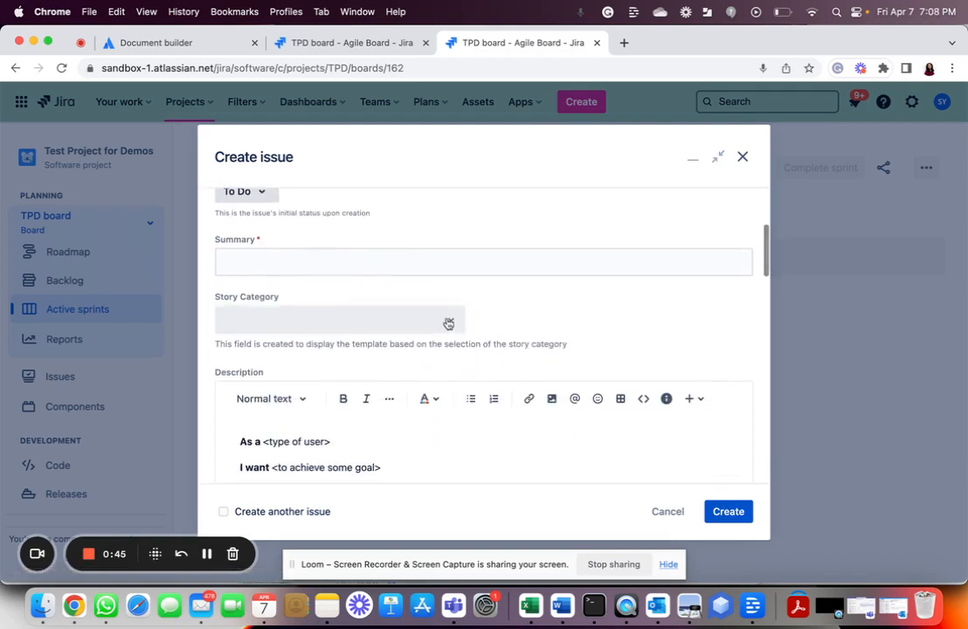
Set the Story Category to Discovery and review the Discovery template field shown for it.
{"action": "left_click", "coordinate": [448, 324]}
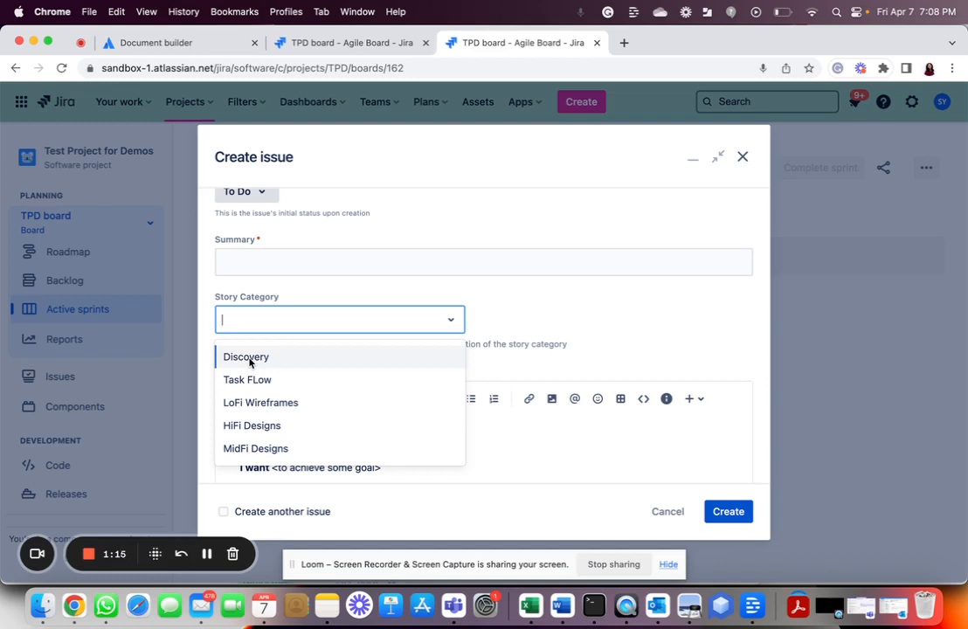
{"action": "left_click", "coordinate": [580, 342]}
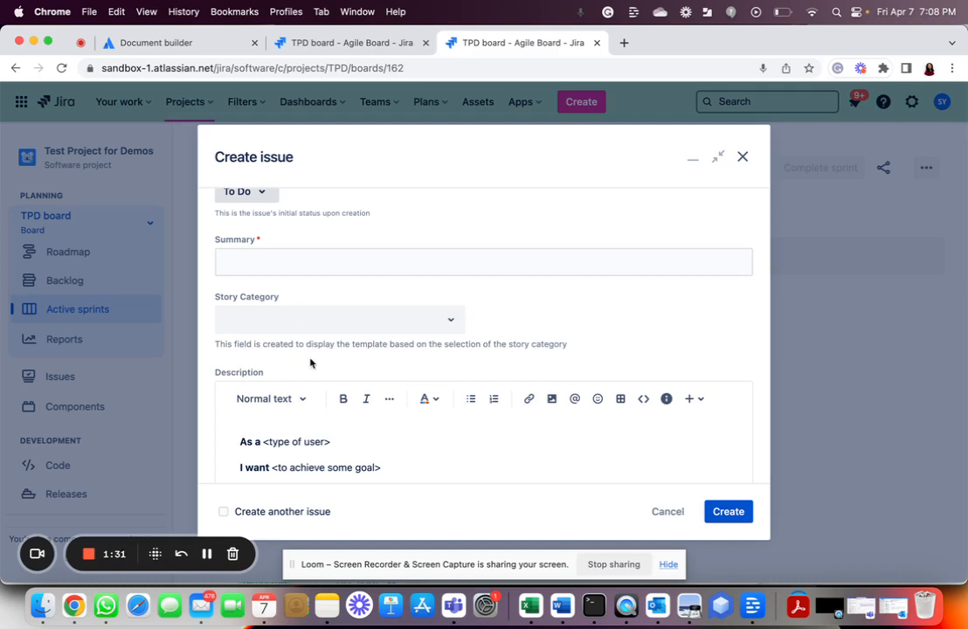
{"action": "left_click", "coordinate": [454, 324]}
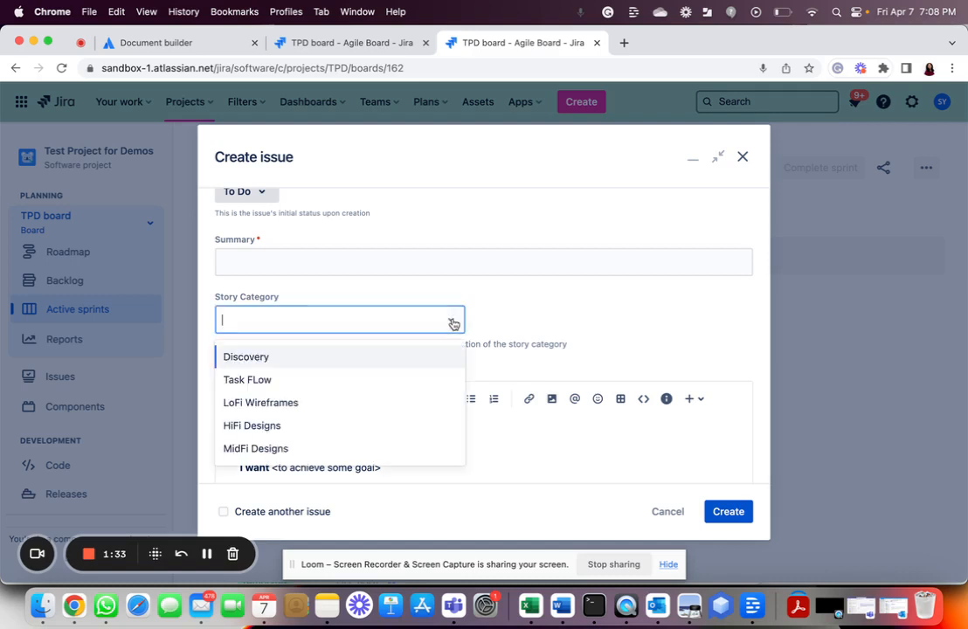
{"action": "left_click", "coordinate": [258, 357]}
{"action": "scroll", "coordinate": [371, 355], "scroll_direction": "down", "scroll_amount": 2}
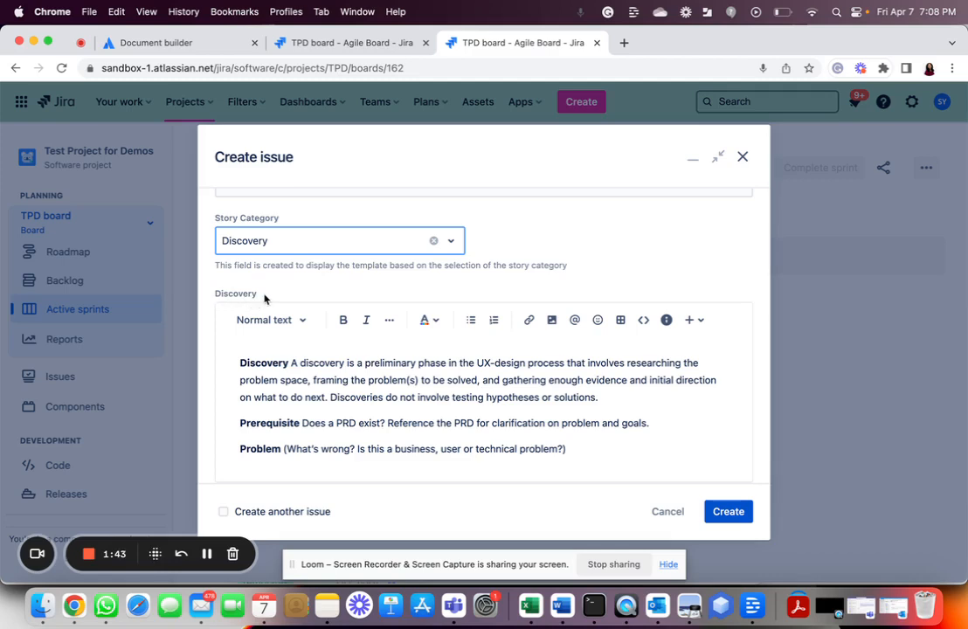
{"action": "scroll", "coordinate": [263, 330], "scroll_direction": "down", "scroll_amount": 2}
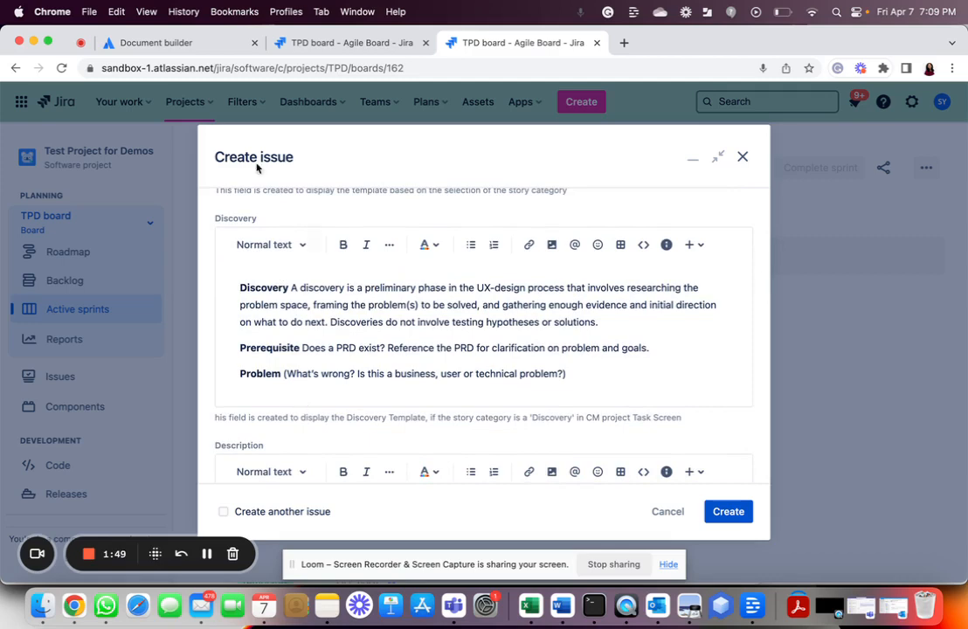
{"action": "scroll", "coordinate": [307, 291], "scroll_direction": "up", "scroll_amount": 2}
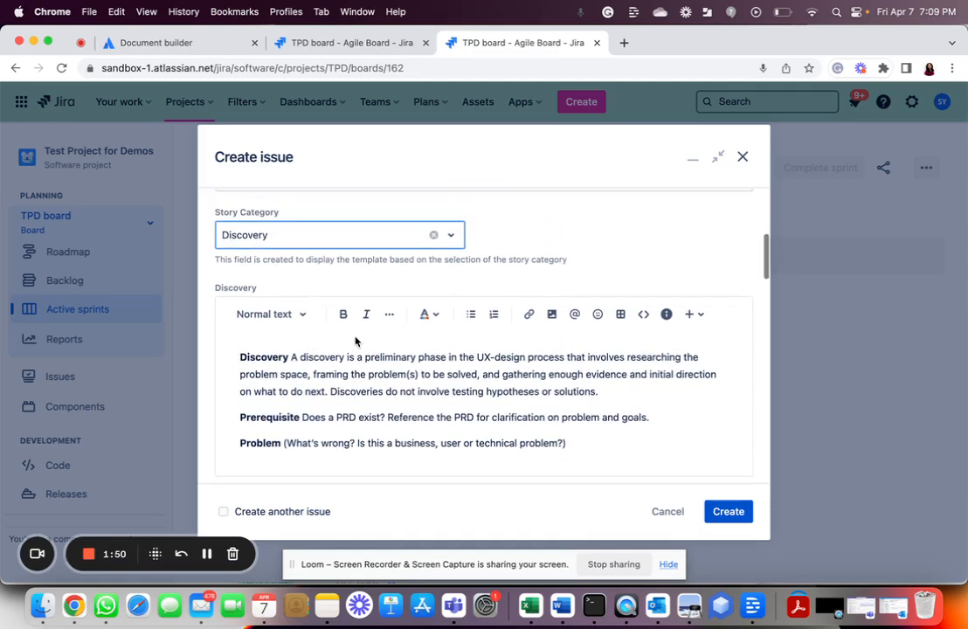
Change the Story Category to Task FLow and review the Description template shown for it.
{"action": "left_click", "coordinate": [452, 236]}
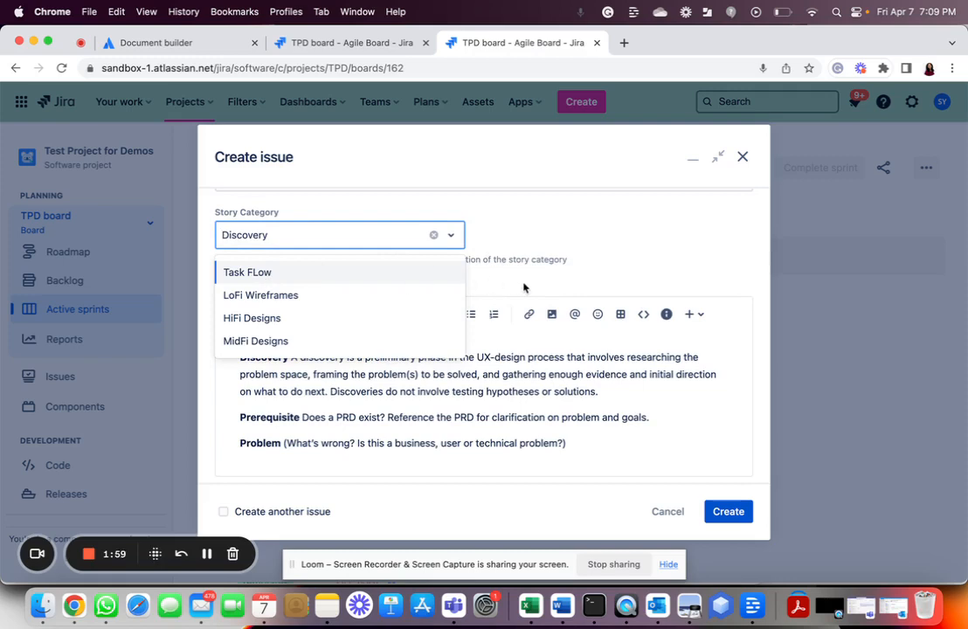
{"action": "scroll", "coordinate": [523, 288], "scroll_direction": "down", "scroll_amount": 5}
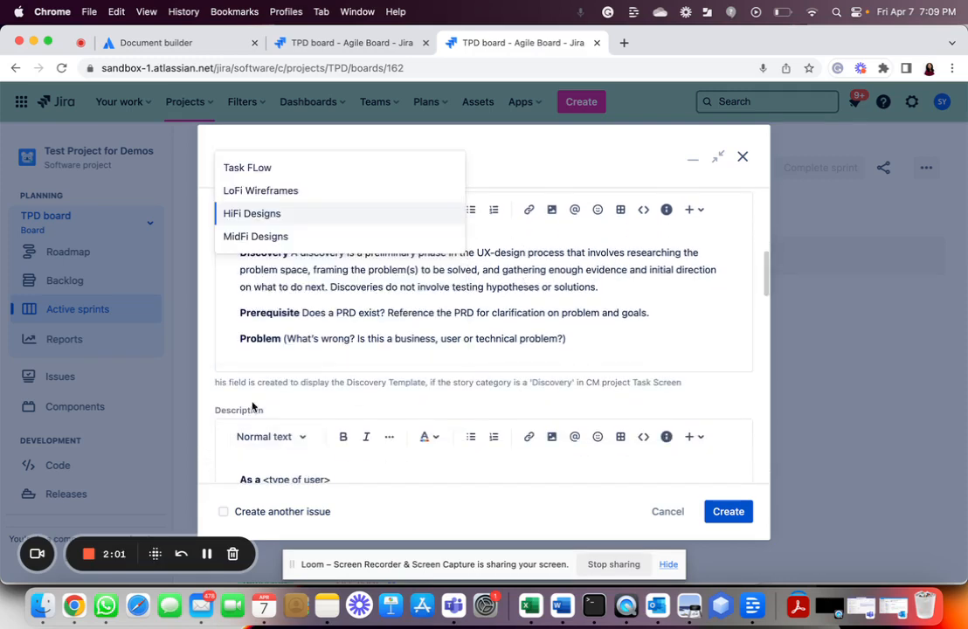
{"action": "scroll", "coordinate": [288, 424], "scroll_direction": "up", "scroll_amount": 3}
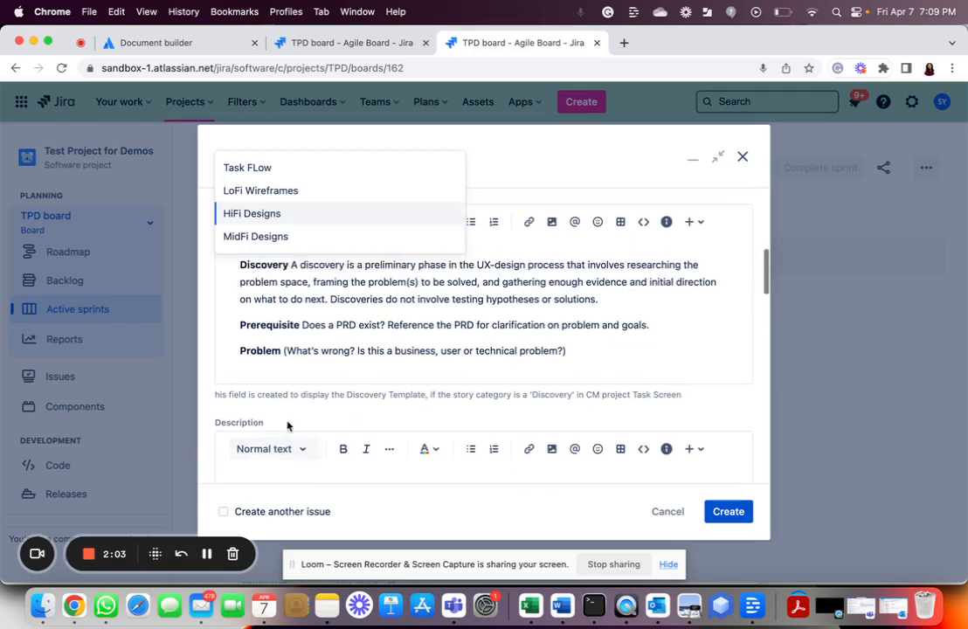
{"action": "scroll", "coordinate": [286, 420], "scroll_direction": "up", "scroll_amount": 3}
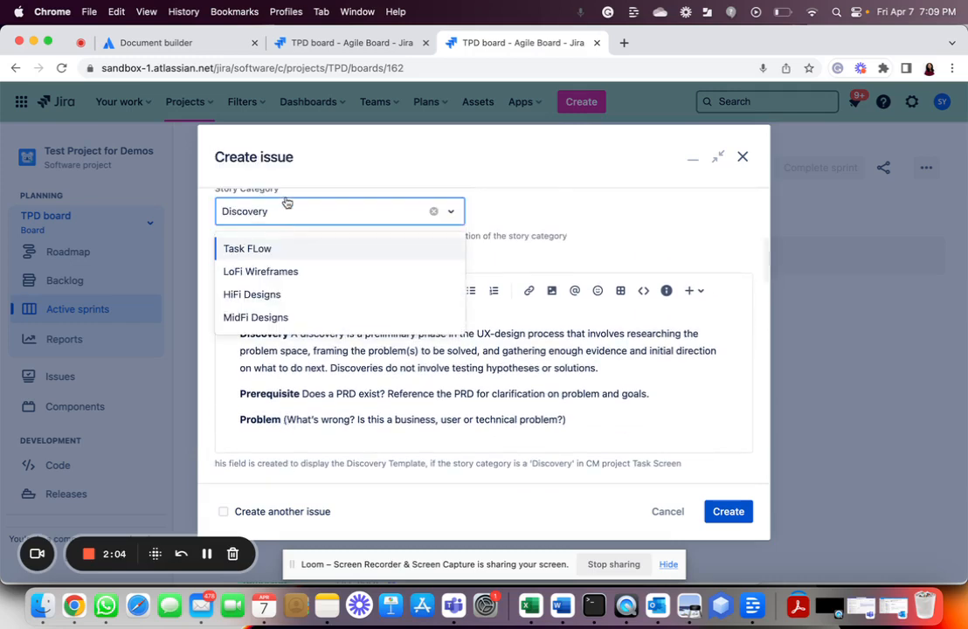
{"action": "left_click", "coordinate": [253, 249]}
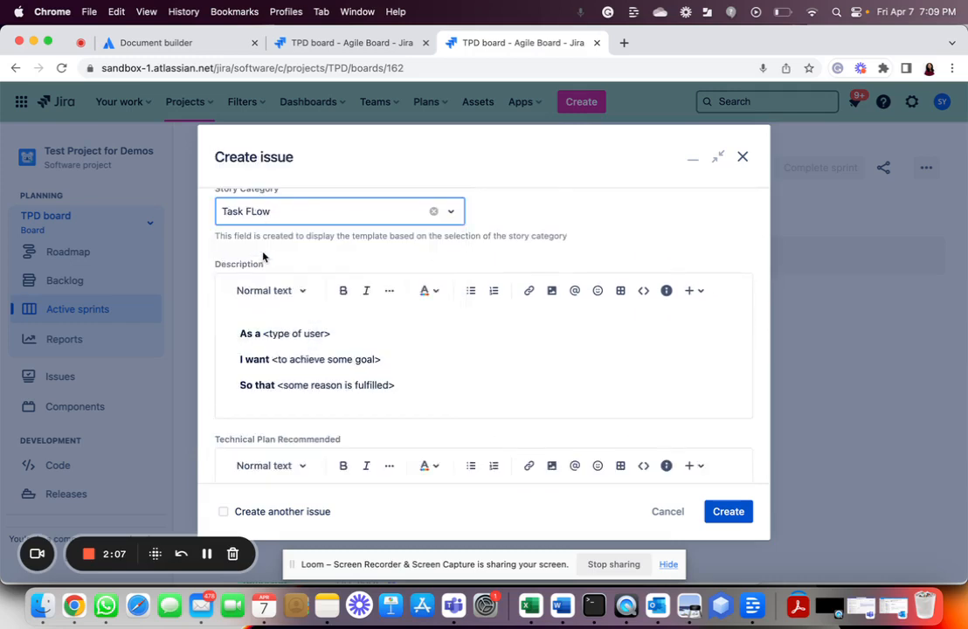
{"action": "scroll", "coordinate": [262, 256], "scroll_direction": "up", "scroll_amount": 2}
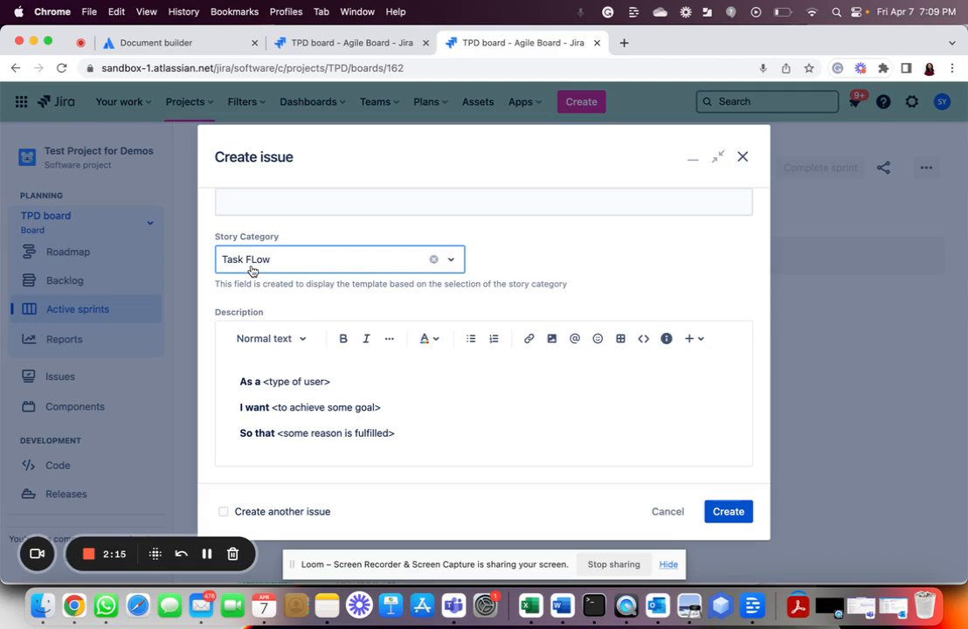
Switch the Story Category back to Discovery and review its template text again.
{"action": "left_click", "coordinate": [450, 260]}
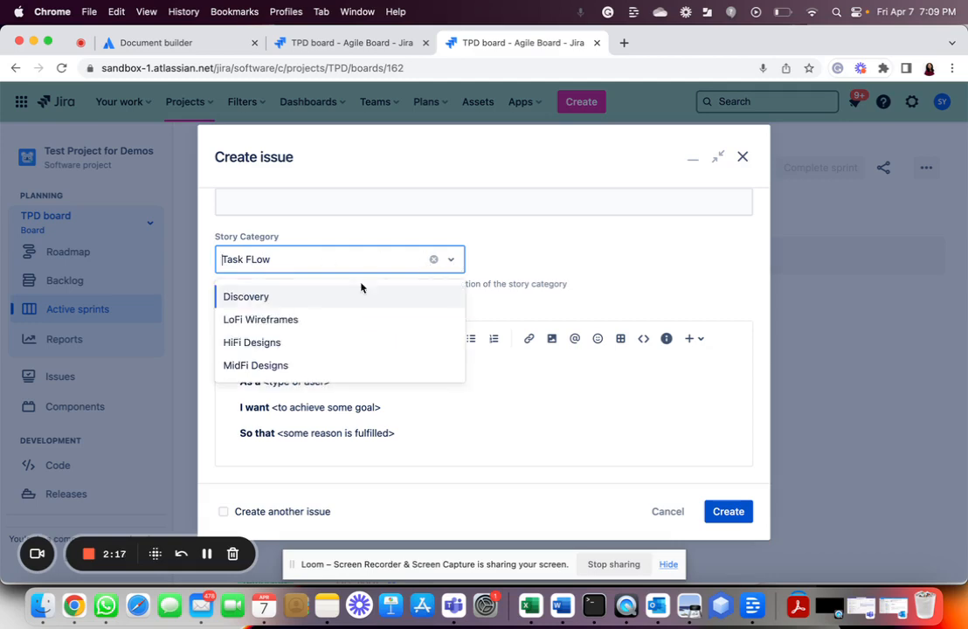
{"action": "left_click", "coordinate": [248, 298]}
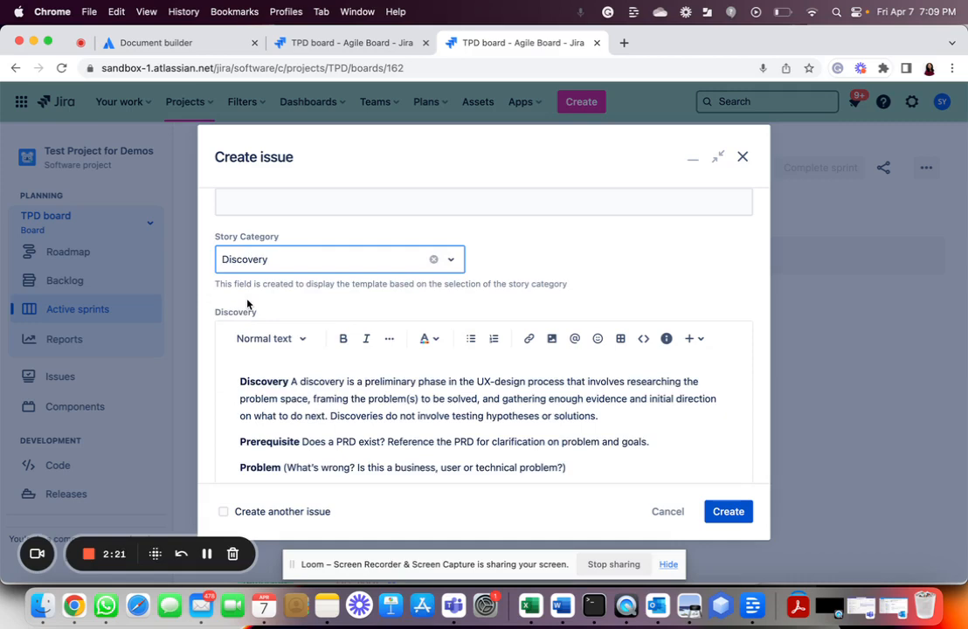
{"action": "scroll", "coordinate": [346, 402], "scroll_direction": "down", "scroll_amount": 3}
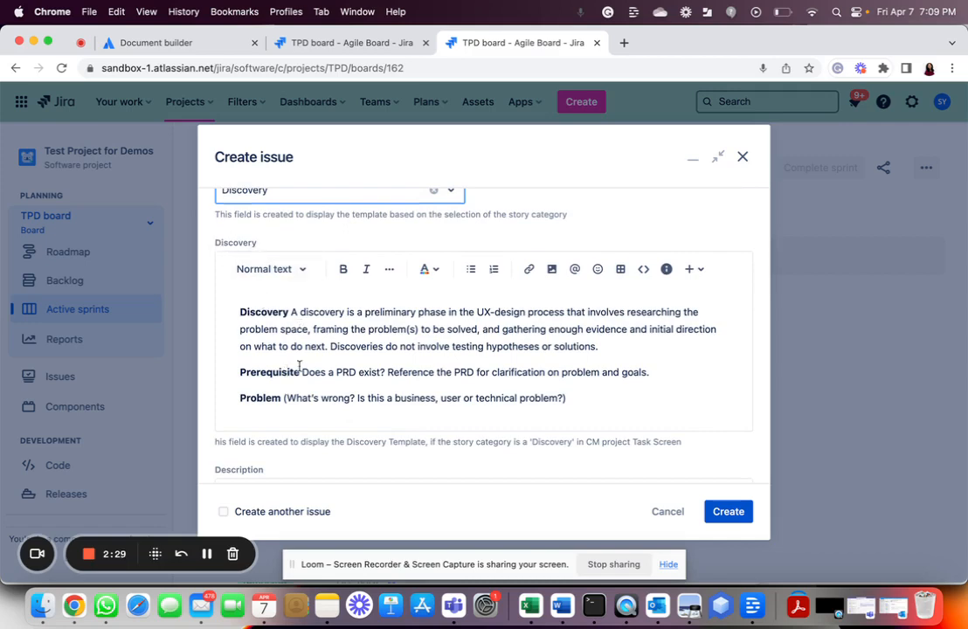
{"action": "scroll", "coordinate": [309, 399], "scroll_direction": "up", "scroll_amount": 1}
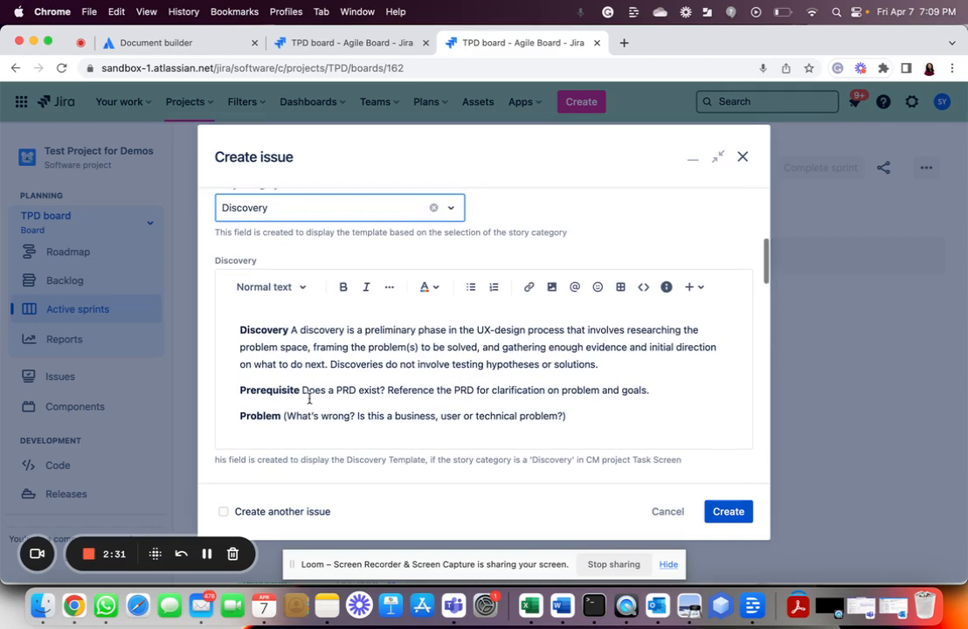
Look through the other Story Category options and discard the draft issue without creating it.
{"action": "left_click", "coordinate": [451, 217]}
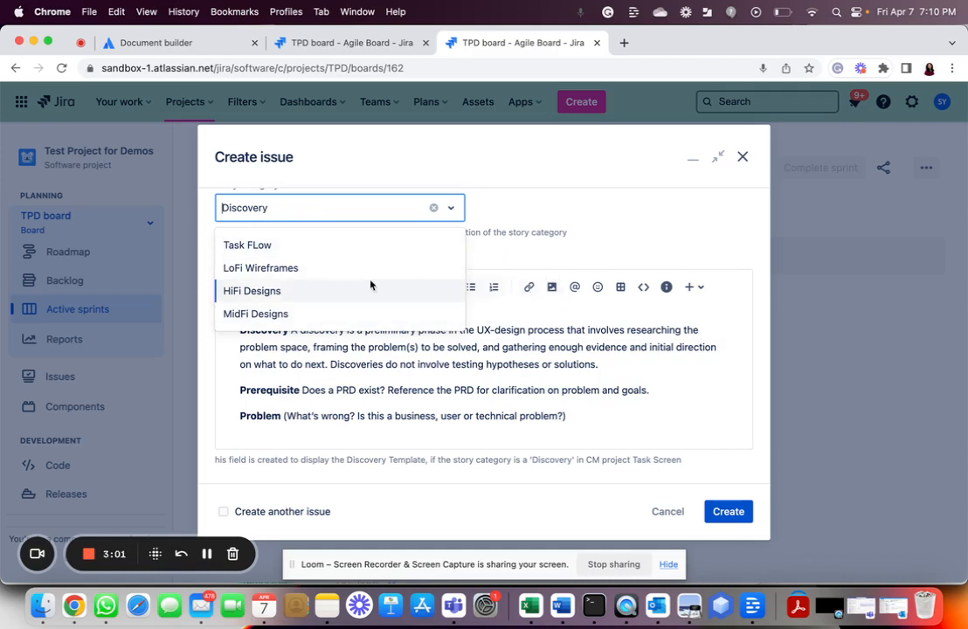
{"action": "left_click", "coordinate": [580, 312]}
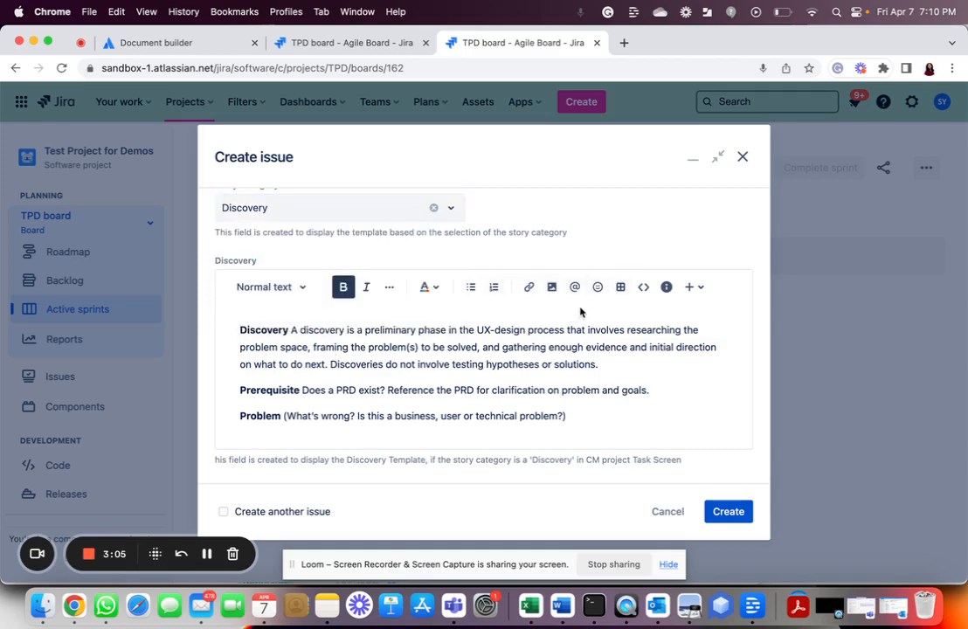
{"action": "scroll", "coordinate": [581, 312], "scroll_direction": "up", "scroll_amount": 2}
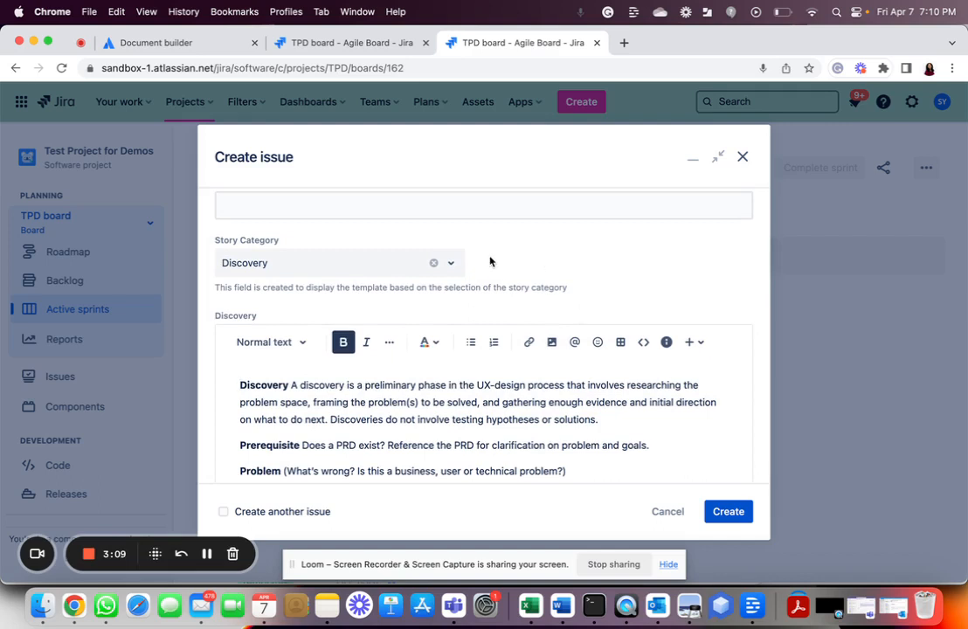
{"action": "left_click", "coordinate": [451, 265]}
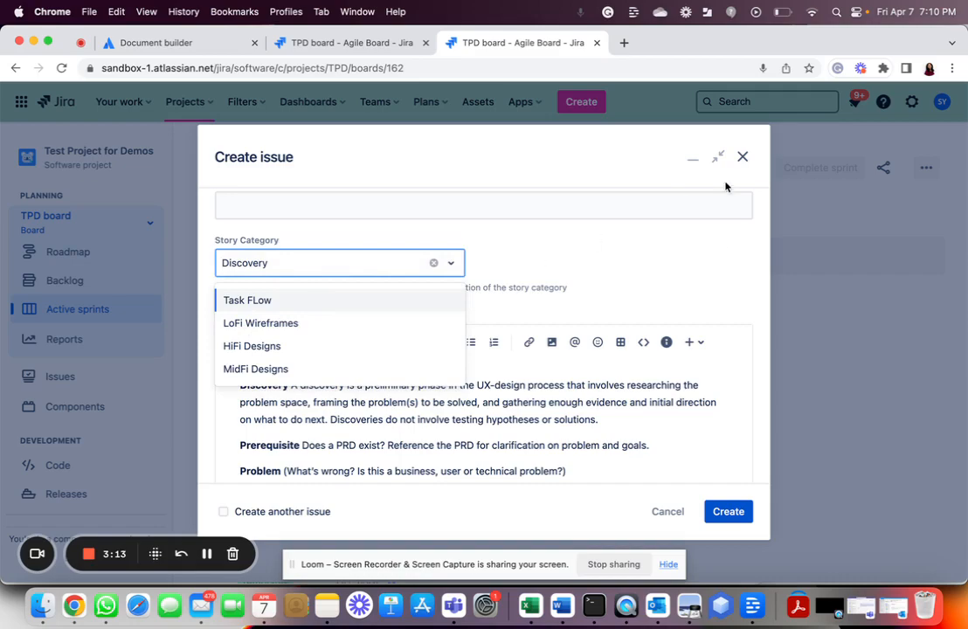
{"action": "left_click", "coordinate": [742, 156]}
{"action": "left_click", "coordinate": [564, 235]}
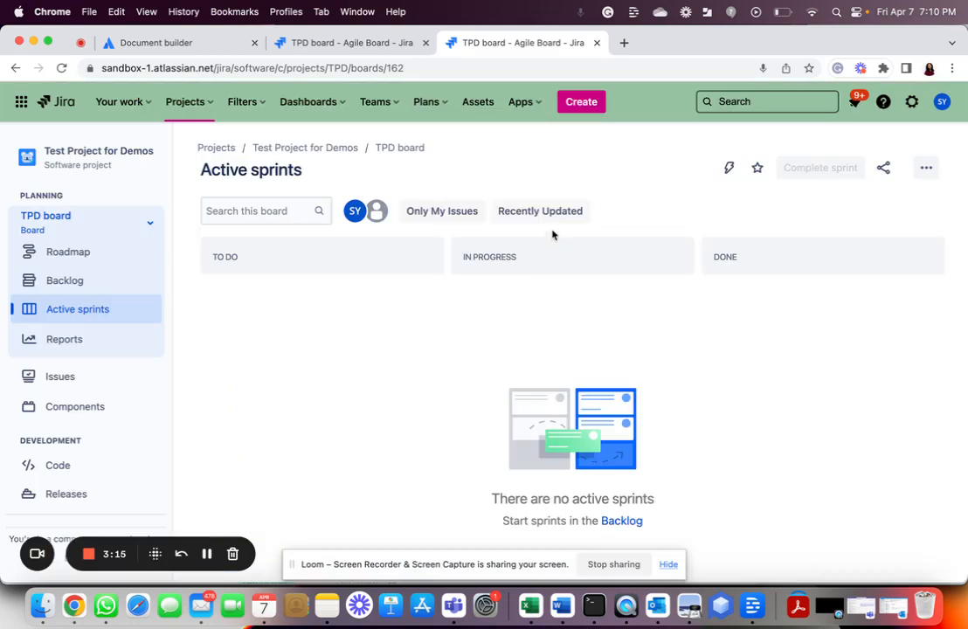
Start another Story issue, review its empty Story Category and default Description template, and discard the issue.
{"action": "left_click", "coordinate": [583, 103]}
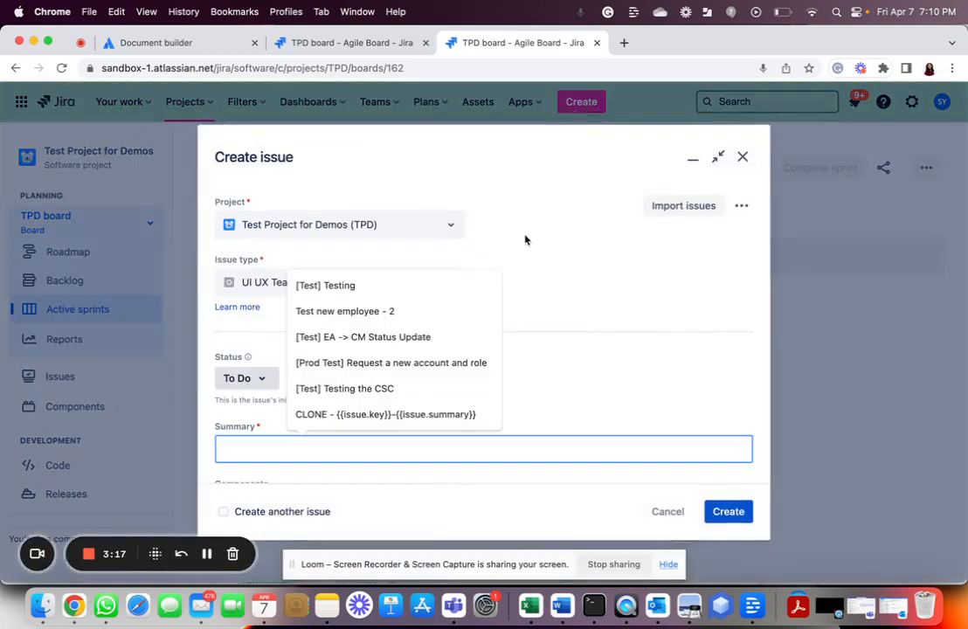
{"action": "left_click", "coordinate": [450, 285]}
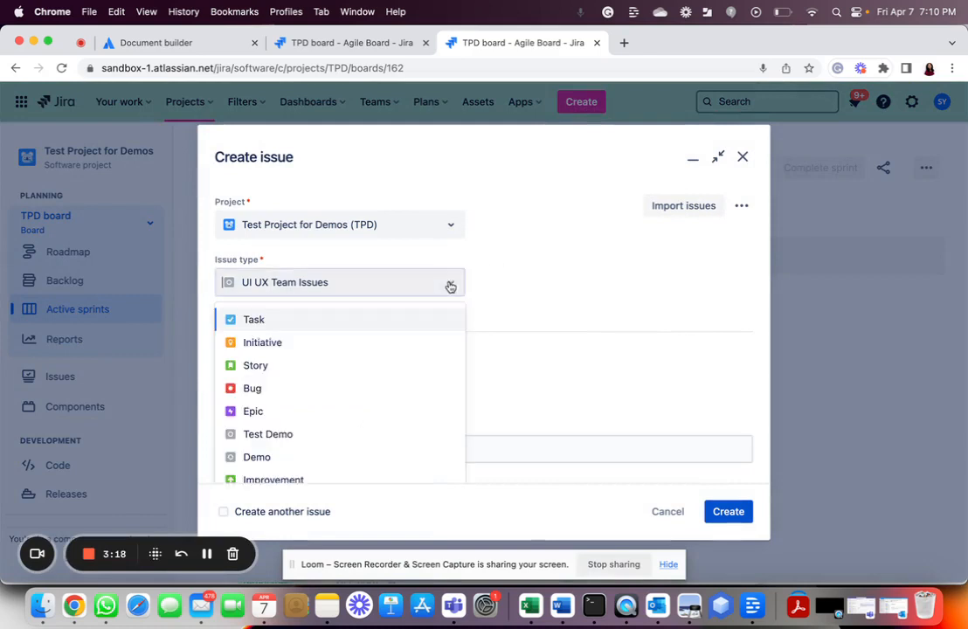
{"action": "left_click", "coordinate": [293, 367]}
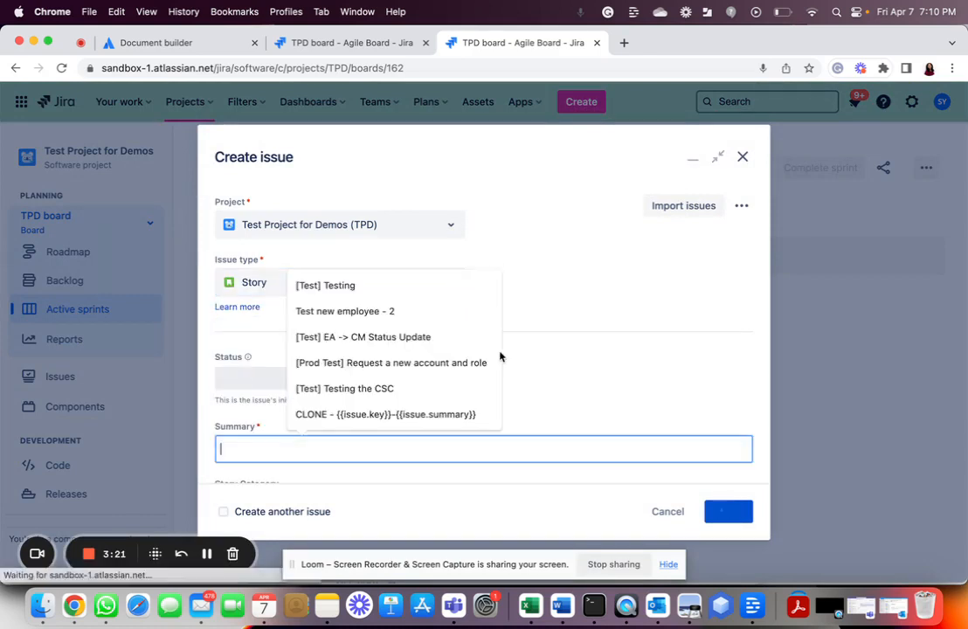
{"action": "left_click", "coordinate": [594, 385]}
{"action": "scroll", "coordinate": [596, 387], "scroll_direction": "down", "scroll_amount": 1}
{"action": "scroll", "coordinate": [594, 386], "scroll_direction": "down", "scroll_amount": 5}
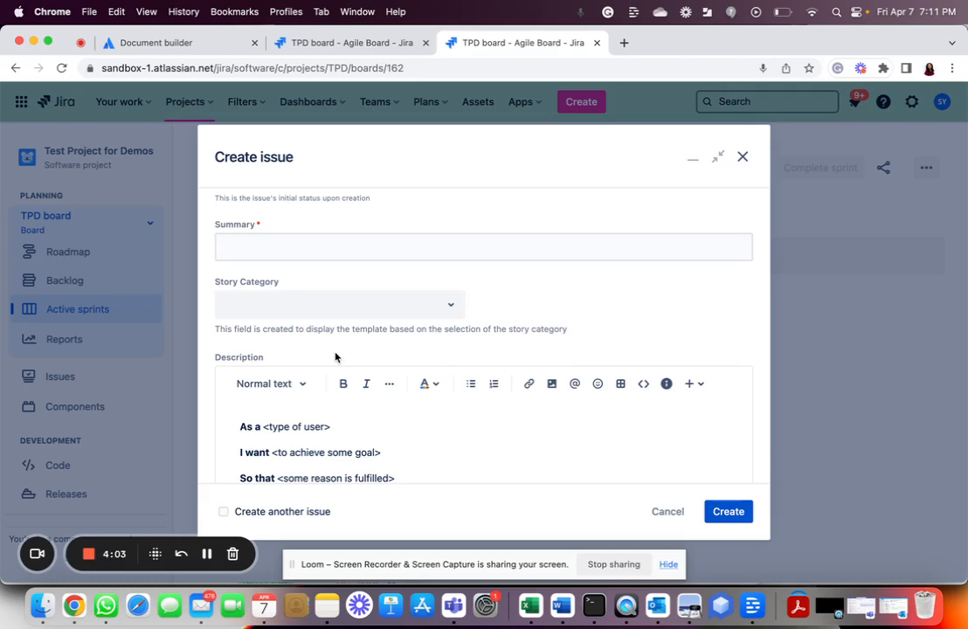
{"action": "left_click", "coordinate": [668, 512]}
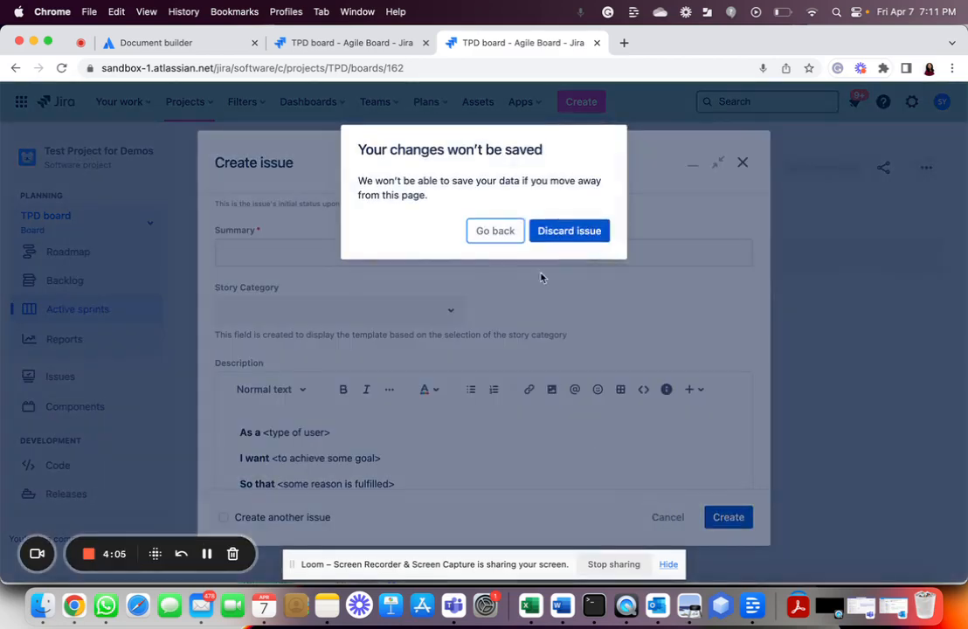
{"action": "left_click", "coordinate": [566, 236]}
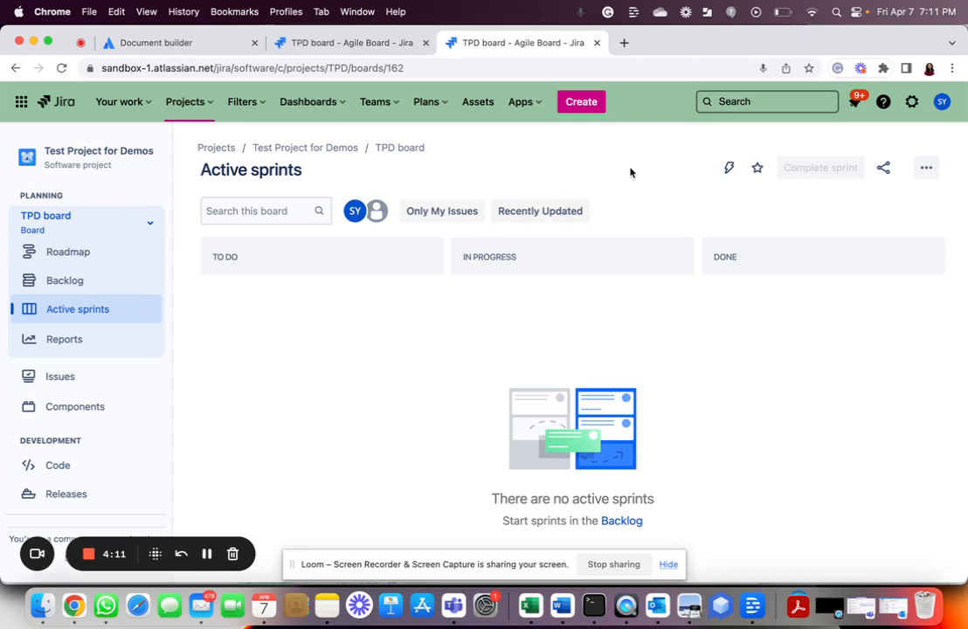
Open ScriptRunner's Behaviours administration page and bring the list of existing behaviours into view.
{"action": "key", "text": "period"}
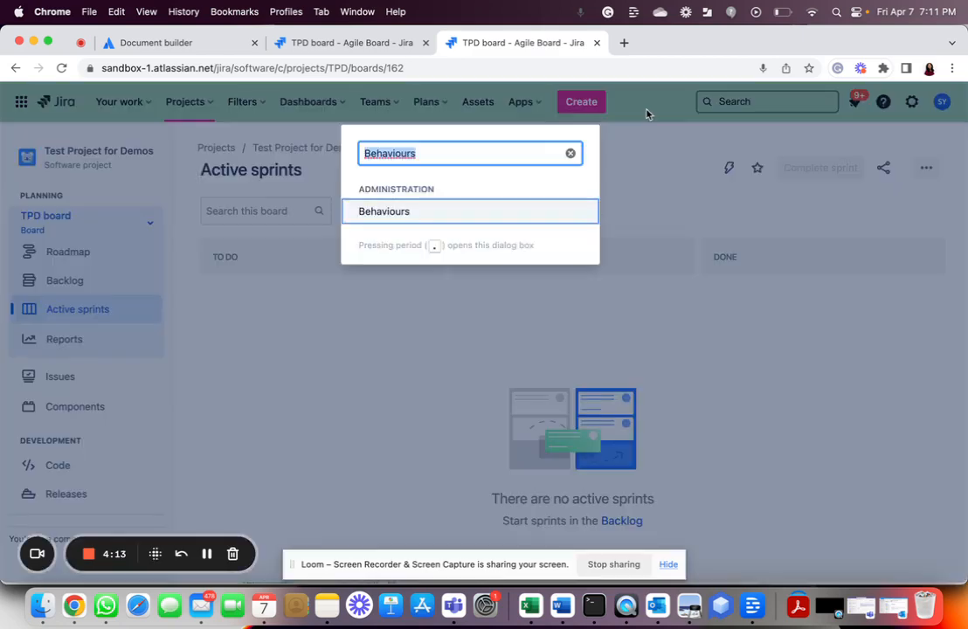
{"action": "left_click", "coordinate": [377, 214]}
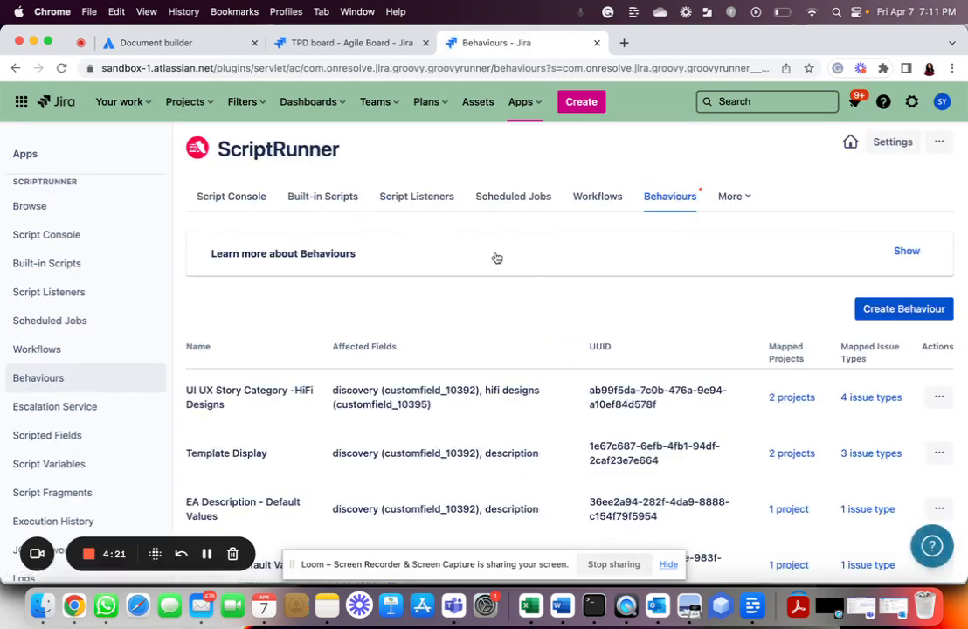
{"action": "scroll", "coordinate": [526, 275], "scroll_direction": "down", "scroll_amount": 1}
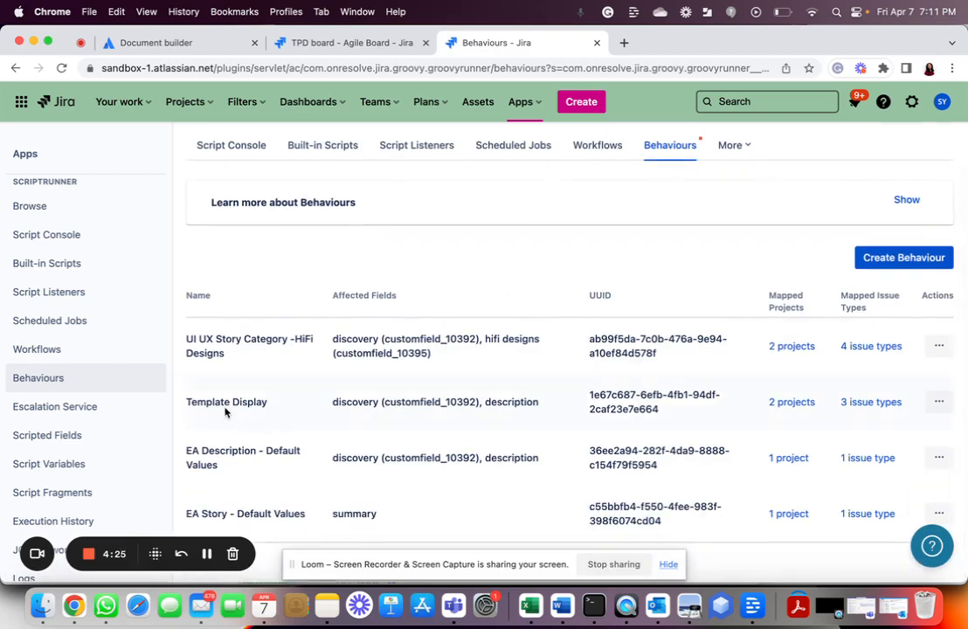
Start a Story issue from the TPD board and look through the available Story Category options.
{"action": "left_click", "coordinate": [354, 44]}
{"action": "left_click", "coordinate": [581, 102]}
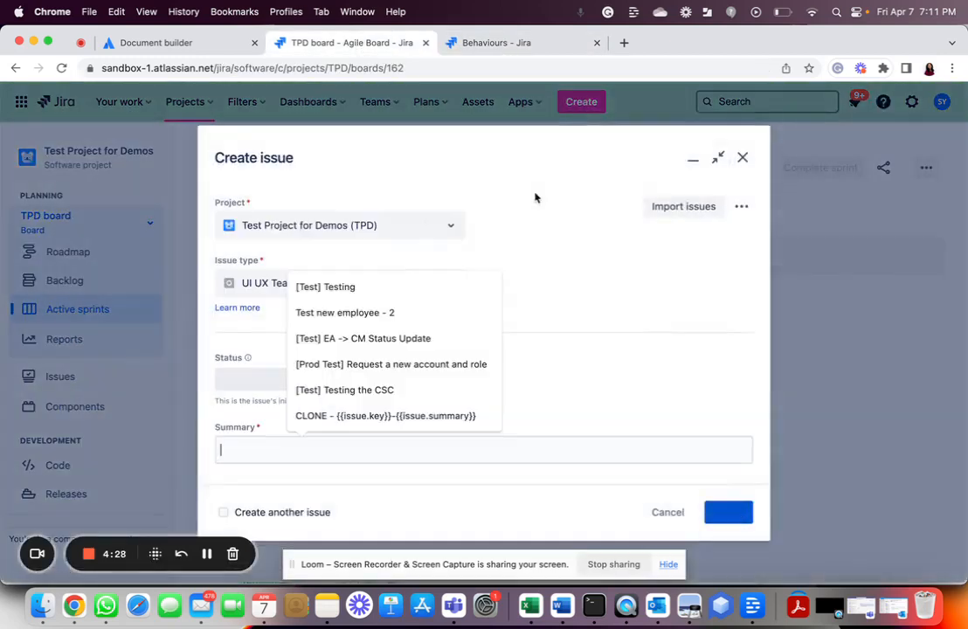
{"action": "left_click", "coordinate": [451, 281]}
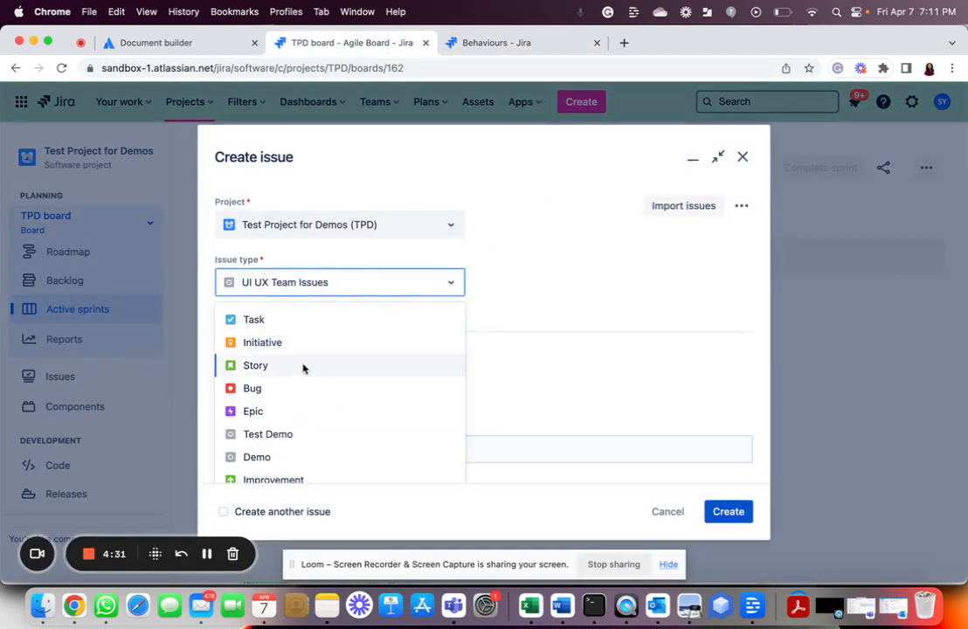
{"action": "left_click", "coordinate": [305, 367]}
{"action": "scroll", "coordinate": [603, 339], "scroll_direction": "down", "scroll_amount": 2}
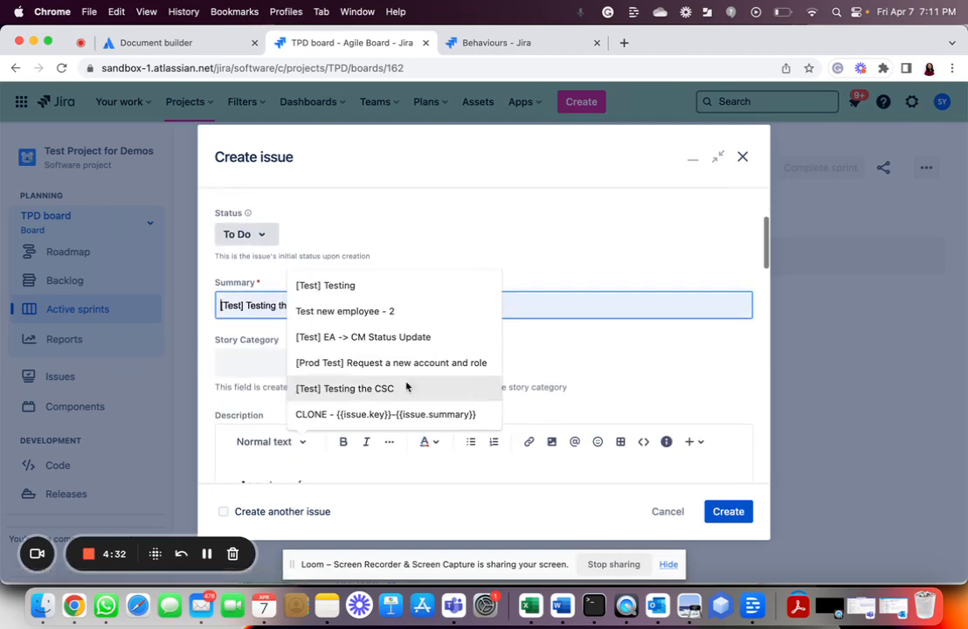
{"action": "left_click", "coordinate": [267, 366]}
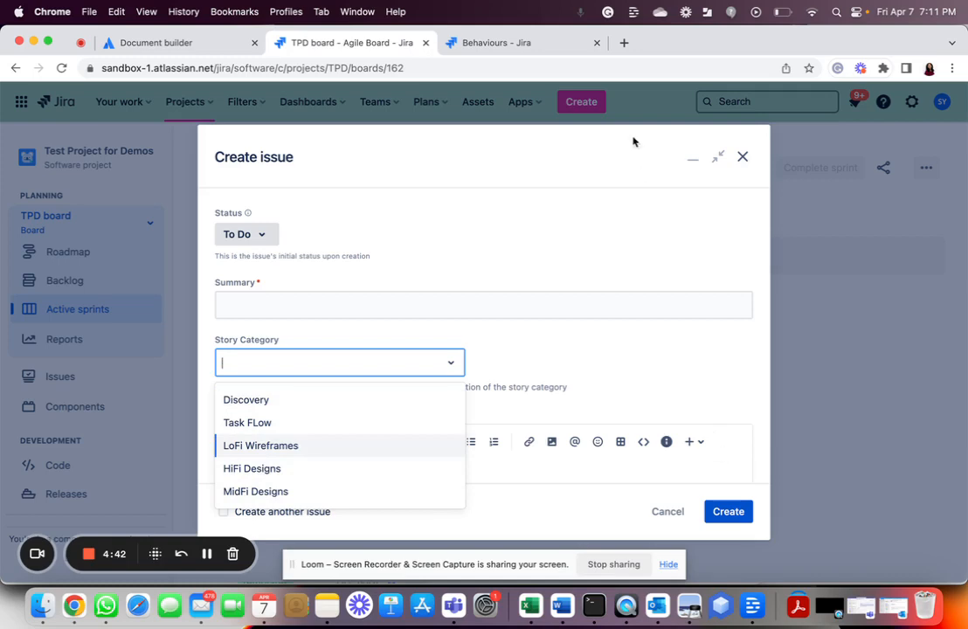
Go back to the Behaviours page, view the blank Create Behaviour form, and return to the list of existing behaviours.
{"action": "left_click", "coordinate": [549, 45]}
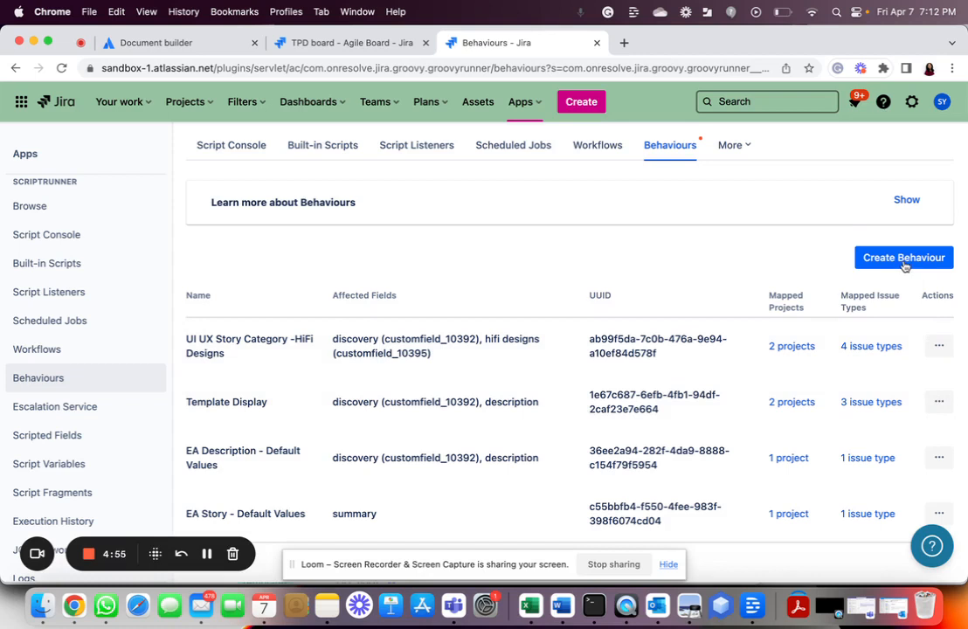
{"action": "left_click", "coordinate": [939, 402]}
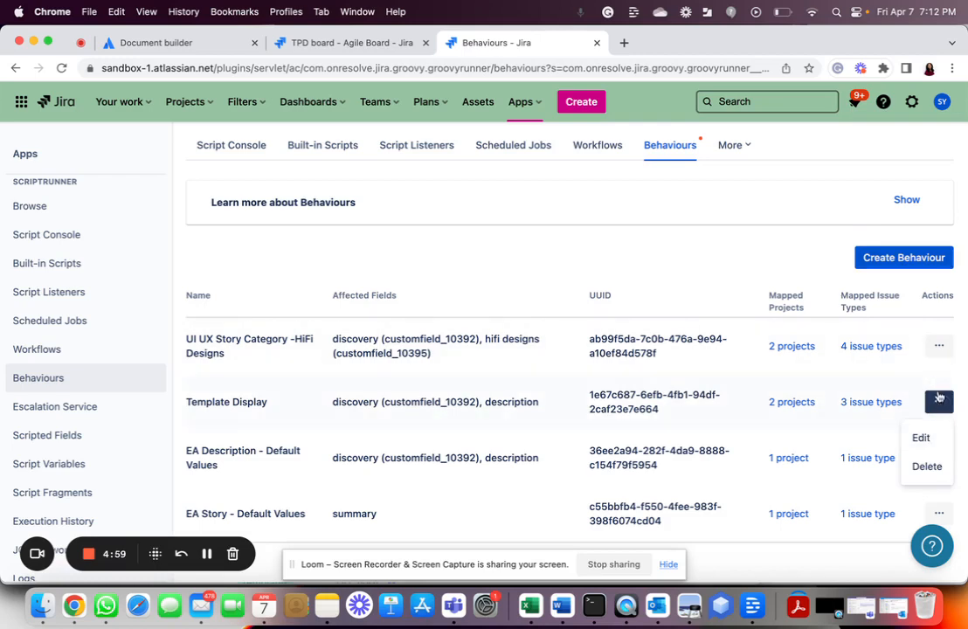
{"action": "left_click", "coordinate": [876, 255]}
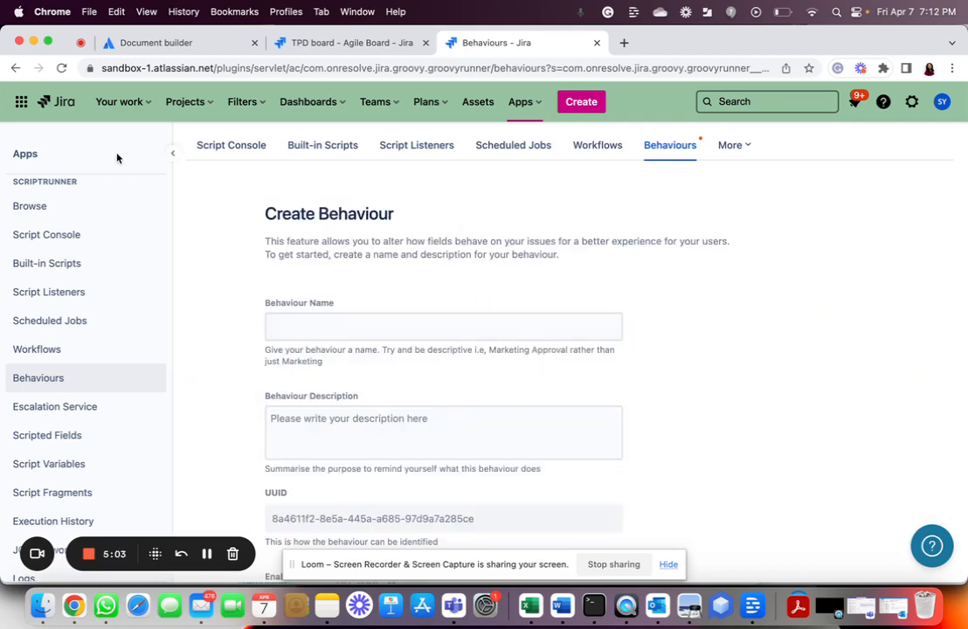
{"action": "left_click", "coordinate": [14, 68]}
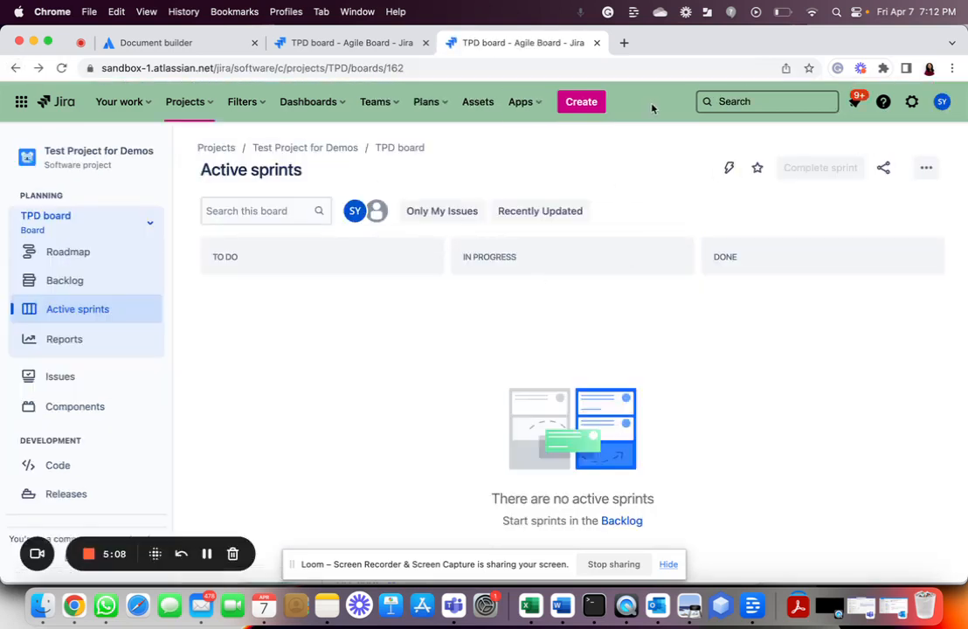
{"action": "left_click", "coordinate": [207, 554]}
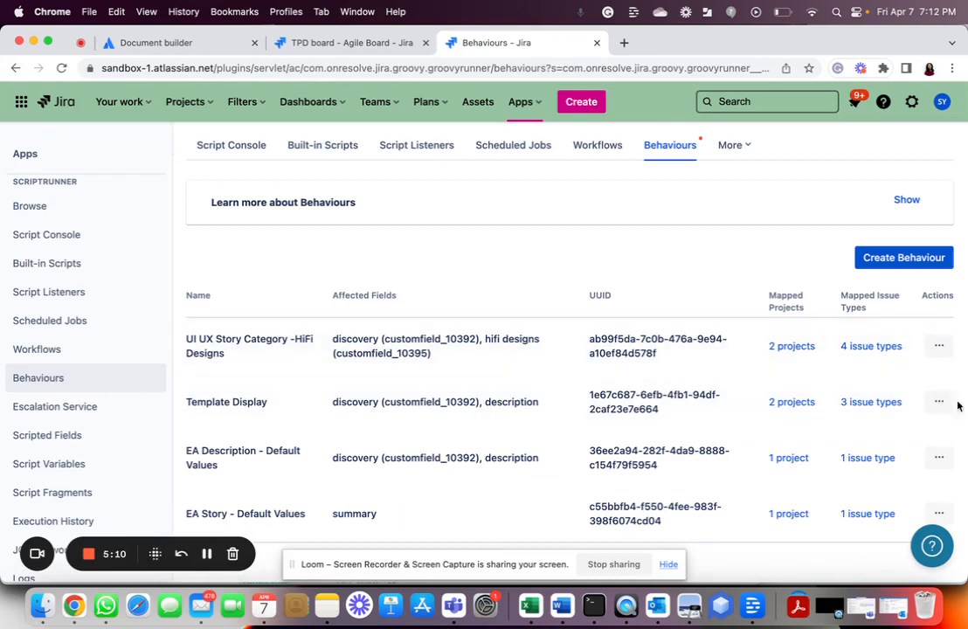
Open the Template Display behaviour for editing and review its description, enabled state, project and issue type mapping, and behaviour fields.
{"action": "left_click", "coordinate": [938, 401]}
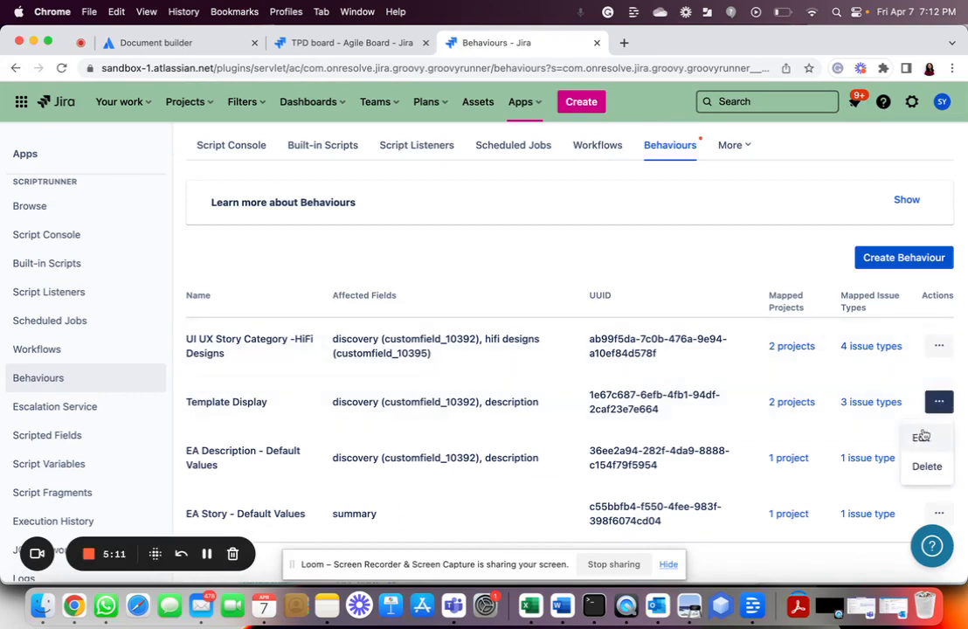
{"action": "left_click", "coordinate": [923, 435]}
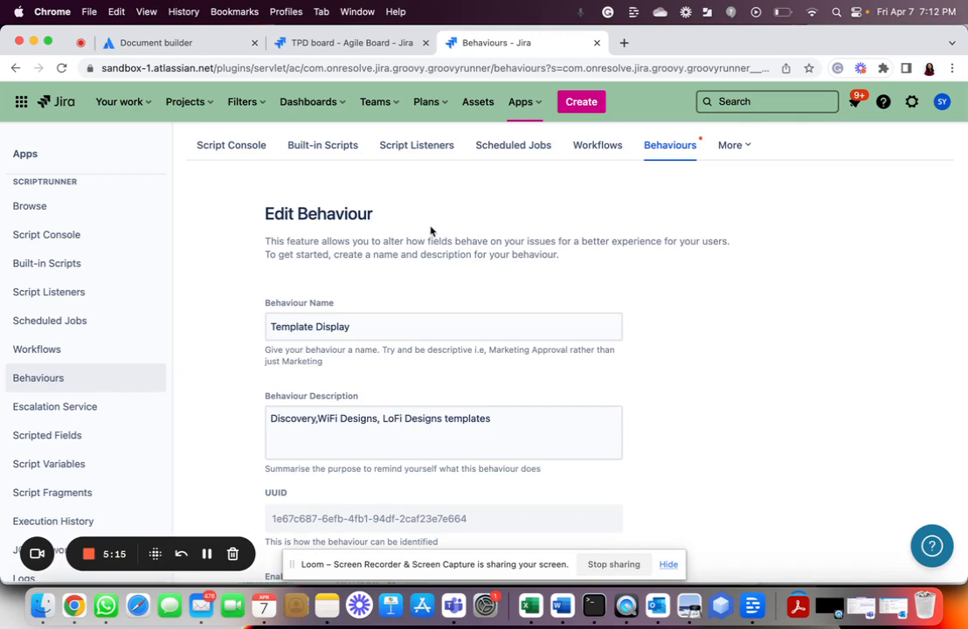
{"action": "scroll", "coordinate": [429, 231], "scroll_direction": "down", "scroll_amount": 2}
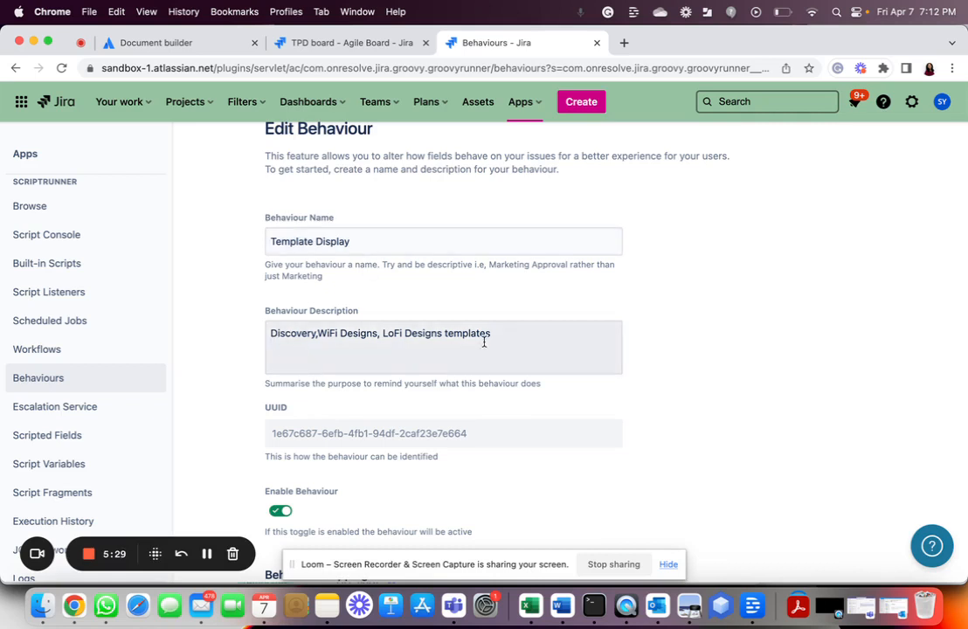
{"action": "scroll", "coordinate": [484, 342], "scroll_direction": "down", "scroll_amount": 1}
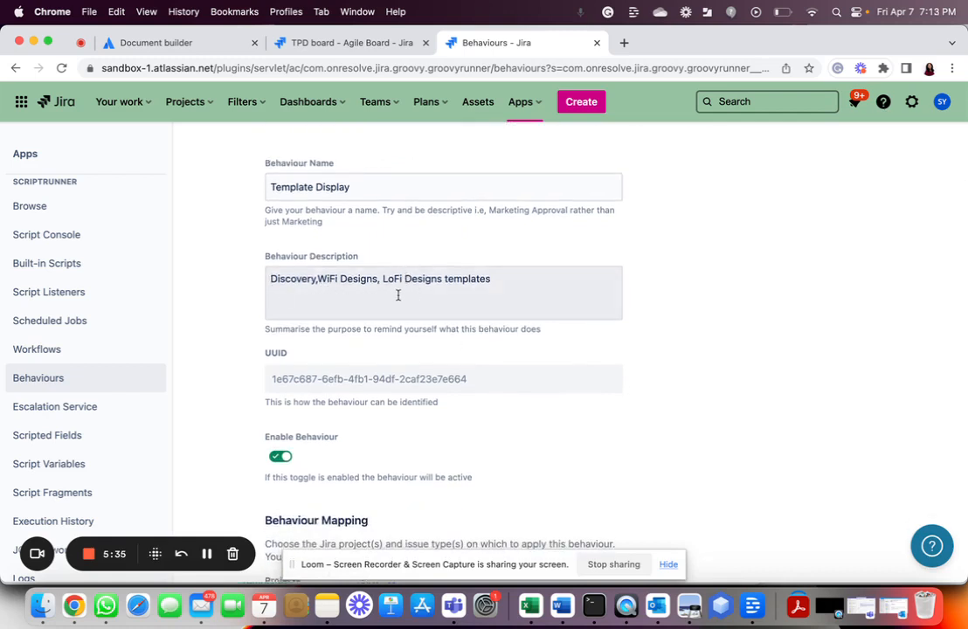
{"action": "scroll", "coordinate": [402, 288], "scroll_direction": "down", "scroll_amount": 3}
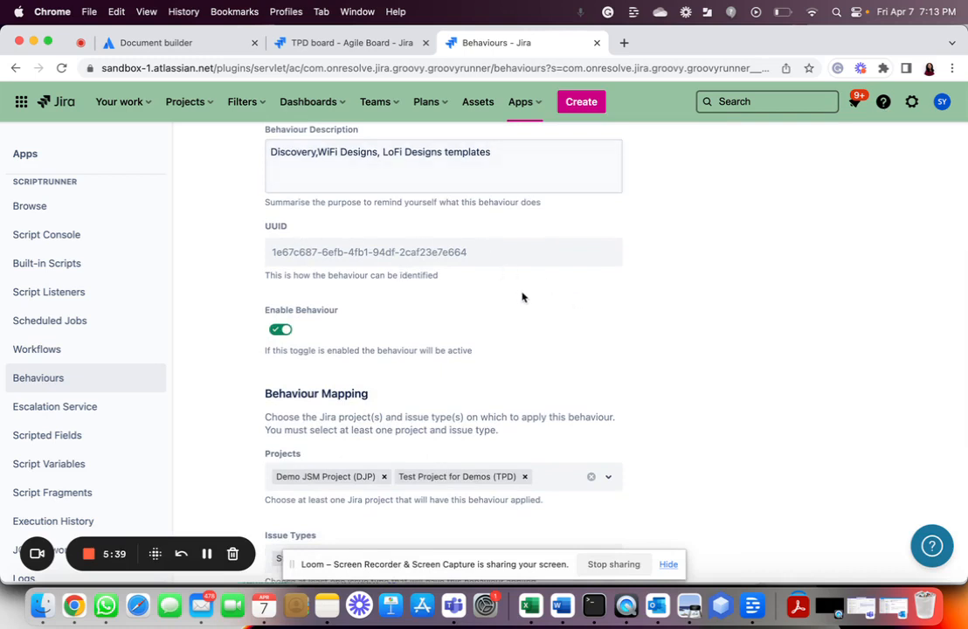
{"action": "scroll", "coordinate": [522, 296], "scroll_direction": "down", "scroll_amount": 3}
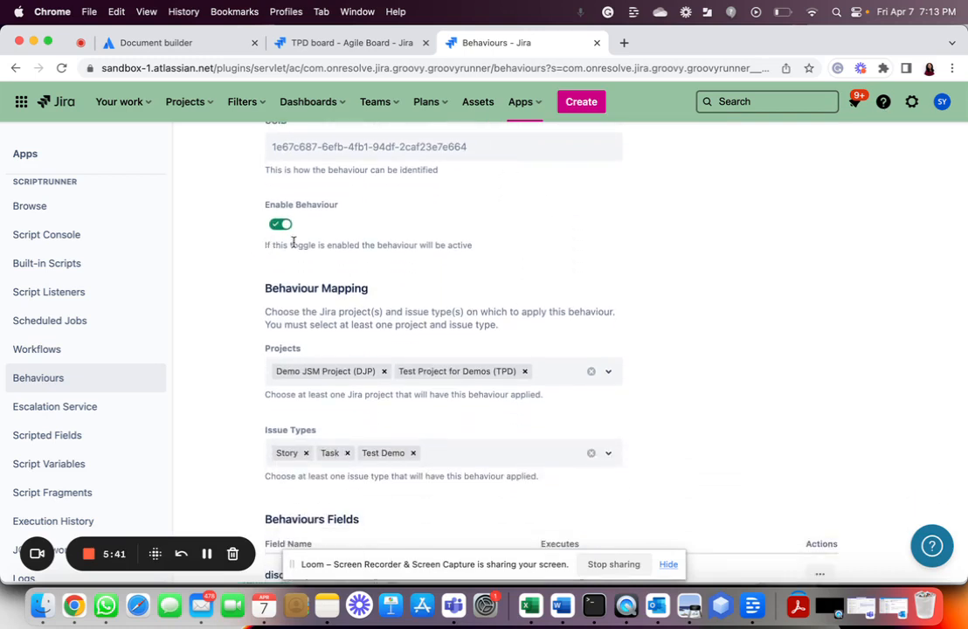
{"action": "scroll", "coordinate": [538, 284], "scroll_direction": "down", "scroll_amount": 2}
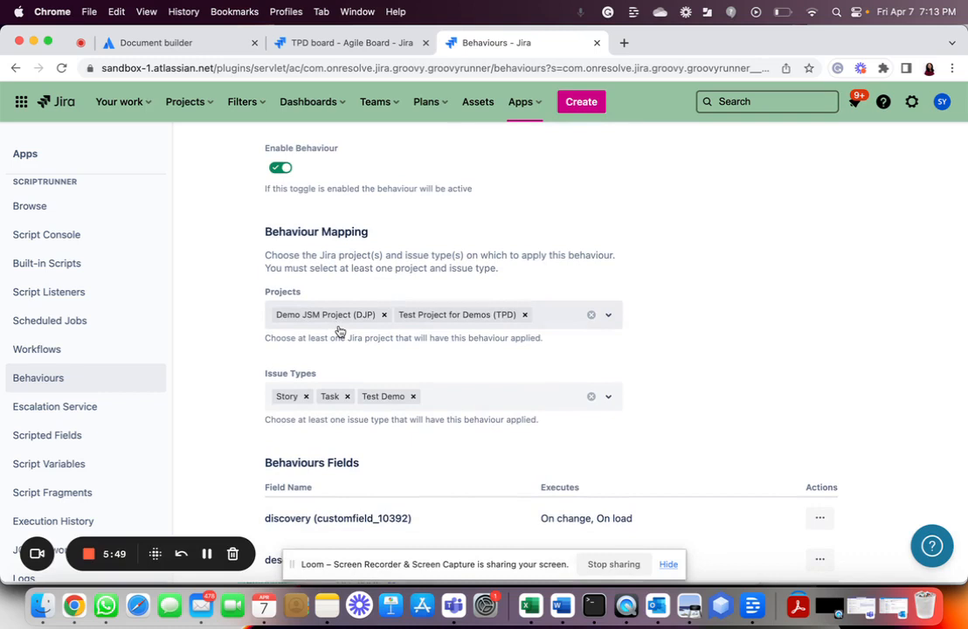
{"action": "scroll", "coordinate": [340, 331], "scroll_direction": "down", "scroll_amount": 3}
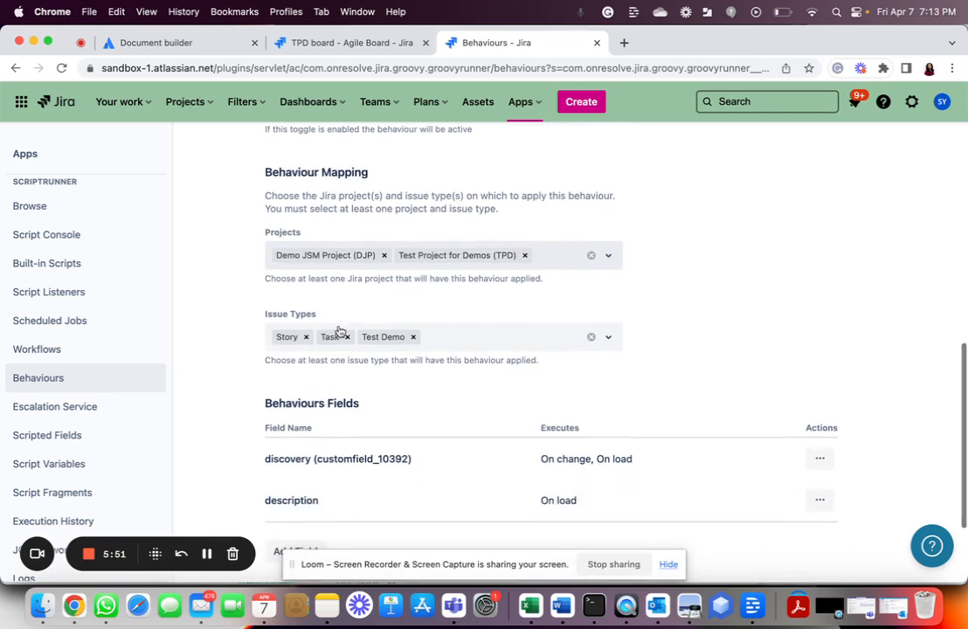
{"action": "scroll", "coordinate": [340, 331], "scroll_direction": "down", "scroll_amount": 1}
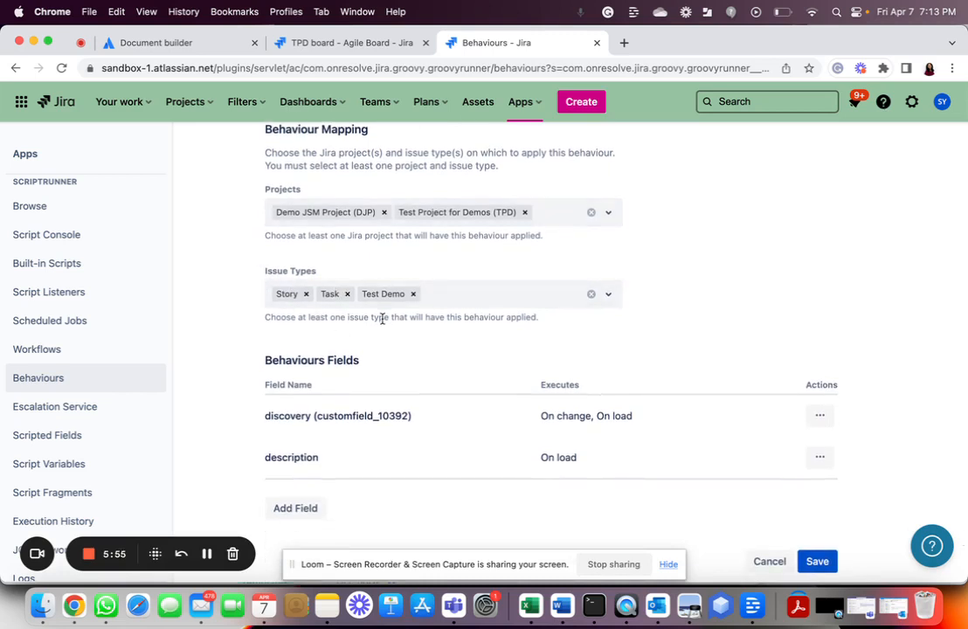
{"action": "scroll", "coordinate": [382, 319], "scroll_direction": "down", "scroll_amount": 3}
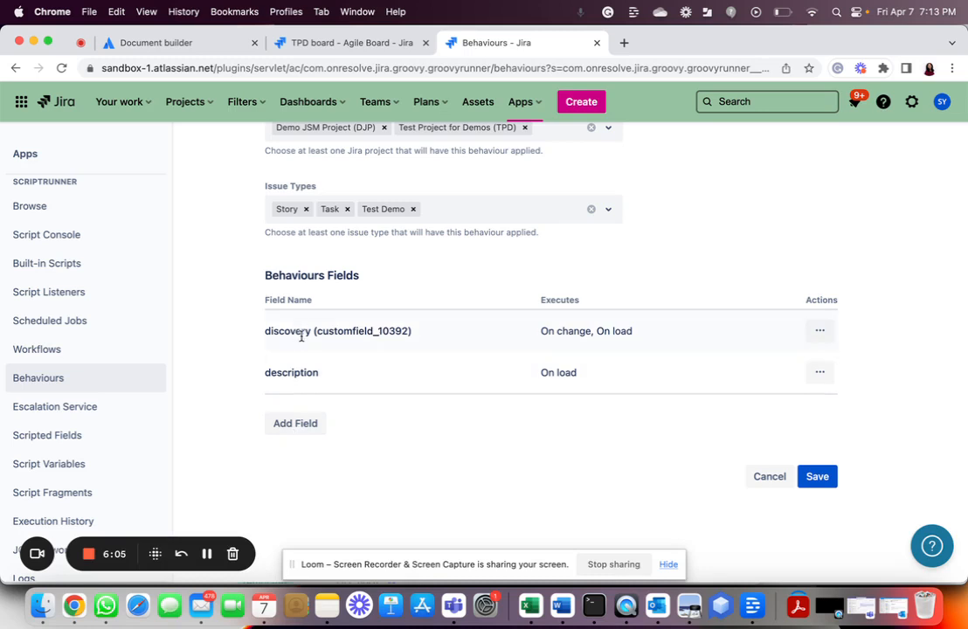
Check the Story Category options in the open Create issue form against the behaviour's fields and return to the behaviour.
{"action": "left_click", "coordinate": [352, 42]}
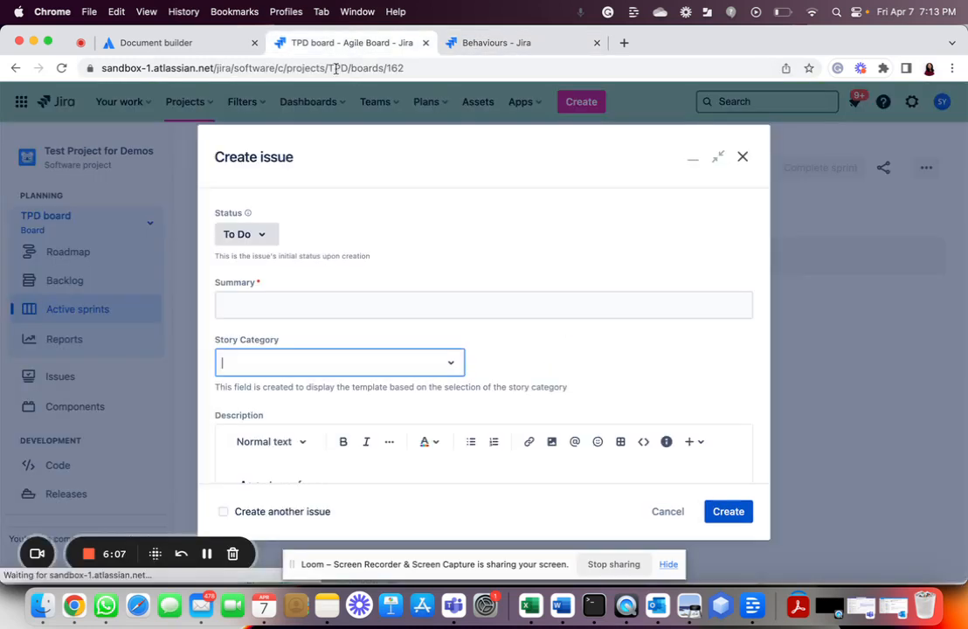
{"action": "left_click", "coordinate": [451, 363]}
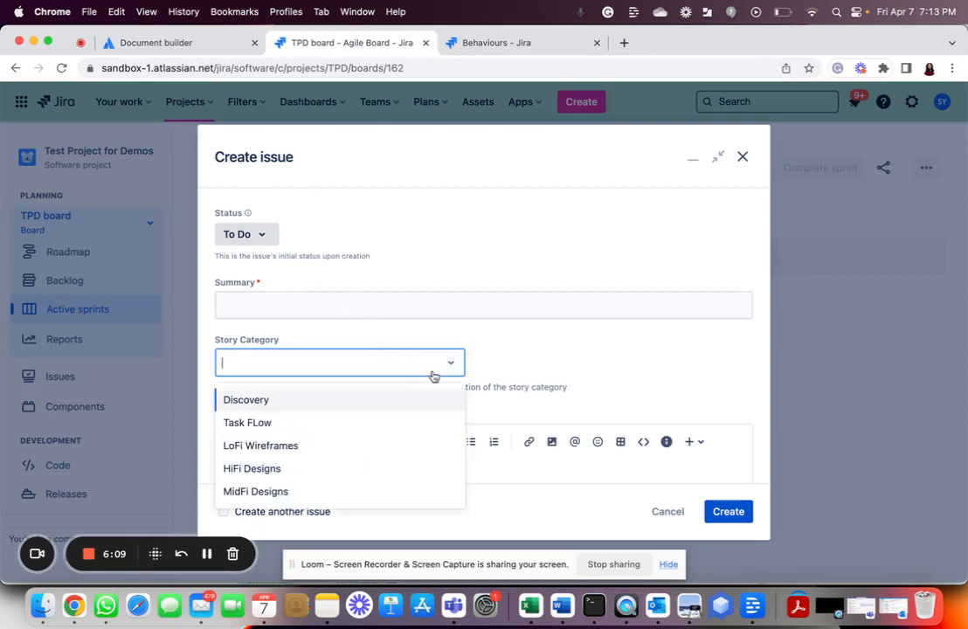
{"action": "left_click", "coordinate": [506, 43]}
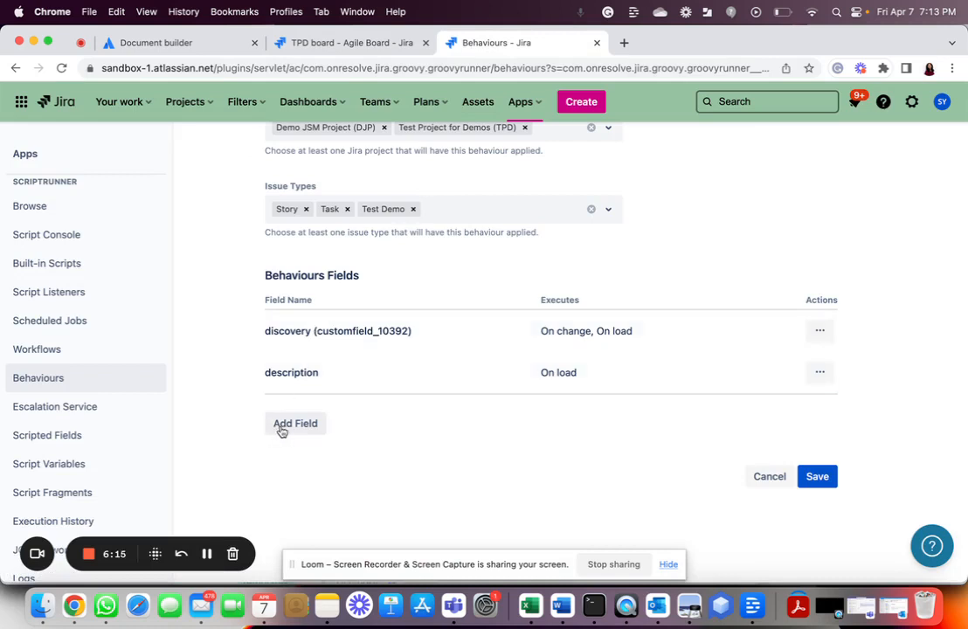
Open the discovery (customfield_10392) field for editing, review its run conditions and script, and close it without saving.
{"action": "left_click", "coordinate": [820, 332]}
{"action": "left_click", "coordinate": [806, 367]}
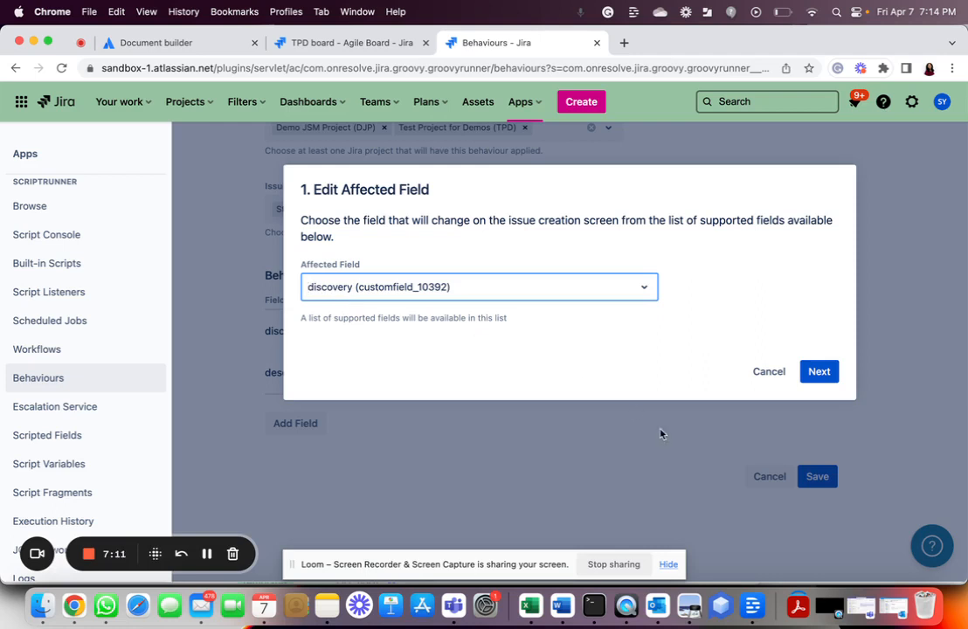
{"action": "left_click", "coordinate": [819, 372]}
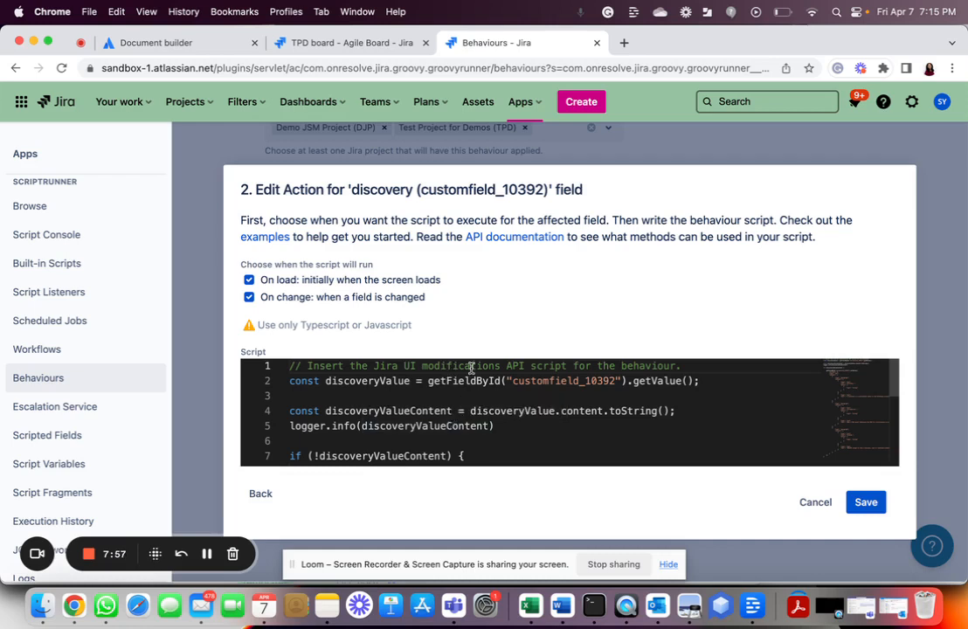
{"action": "scroll", "coordinate": [488, 407], "scroll_direction": "down", "scroll_amount": 3}
{"action": "scroll", "coordinate": [489, 407], "scroll_direction": "up", "scroll_amount": 3}
{"action": "scroll", "coordinate": [488, 406], "scroll_direction": "down", "scroll_amount": 10}
{"action": "scroll", "coordinate": [488, 406], "scroll_direction": "up", "scroll_amount": 10}
{"action": "left_click", "coordinate": [819, 508]}
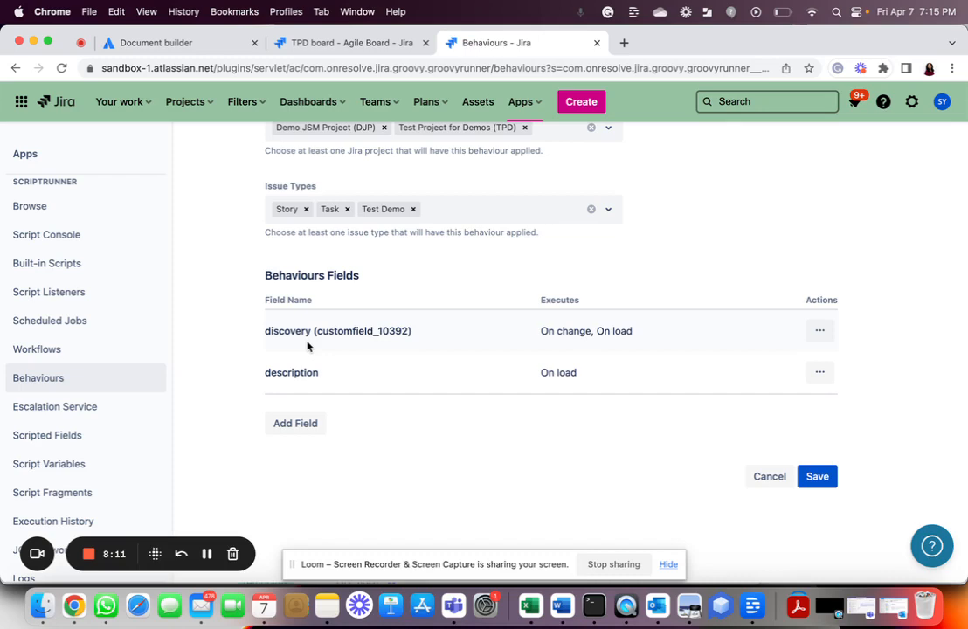
Start adding a field to the behaviour, search the affected fields for "hif", and clear the search.
{"action": "left_click", "coordinate": [289, 428]}
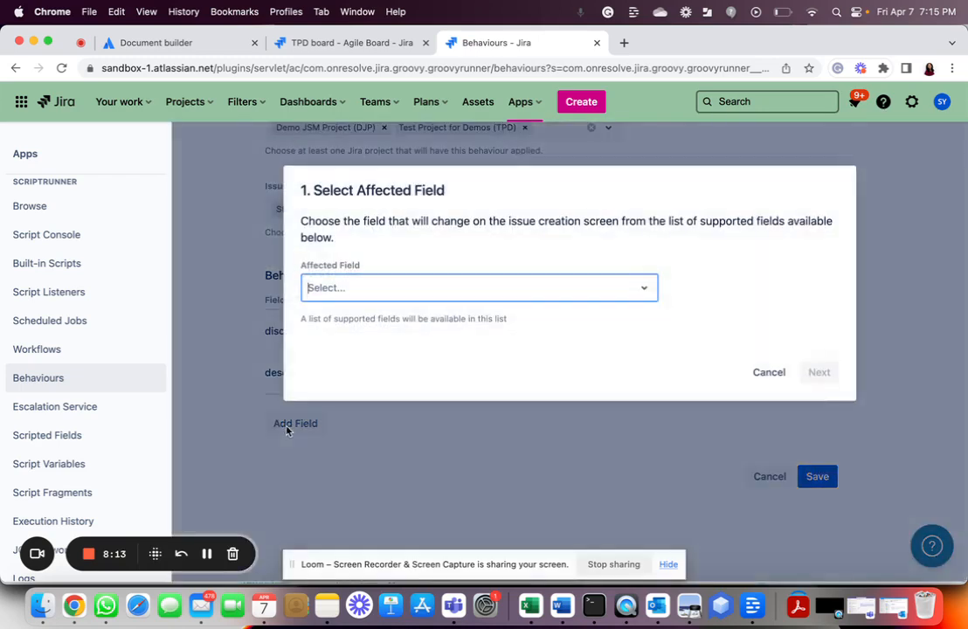
{"action": "left_click", "coordinate": [395, 292]}
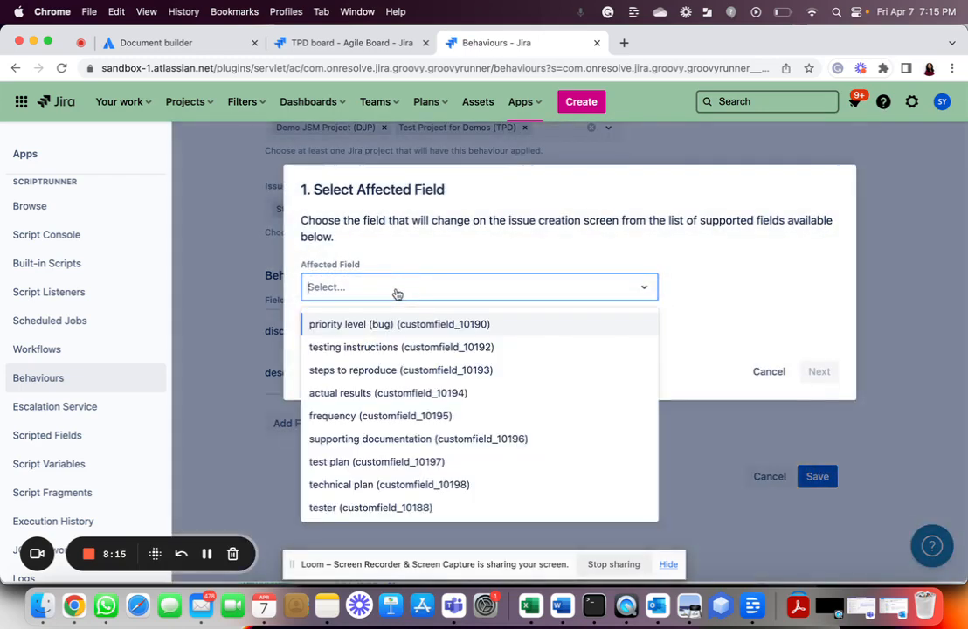
{"action": "type", "text": "hif"}
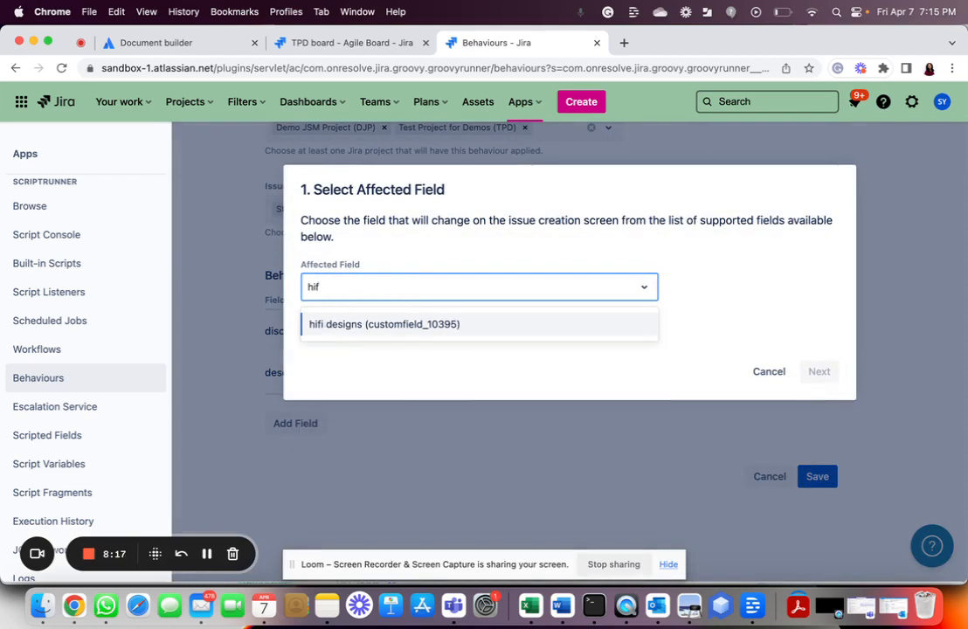
{"action": "key", "text": "BackSpace"}
{"action": "key", "text": "BackSpace"}
{"action": "key", "text": "BackSpace"}
Choose lofi (customfield_10394) as the affected field, view its run conditions and empty script editor, and cancel adding the field.
{"action": "type", "text": "l"}
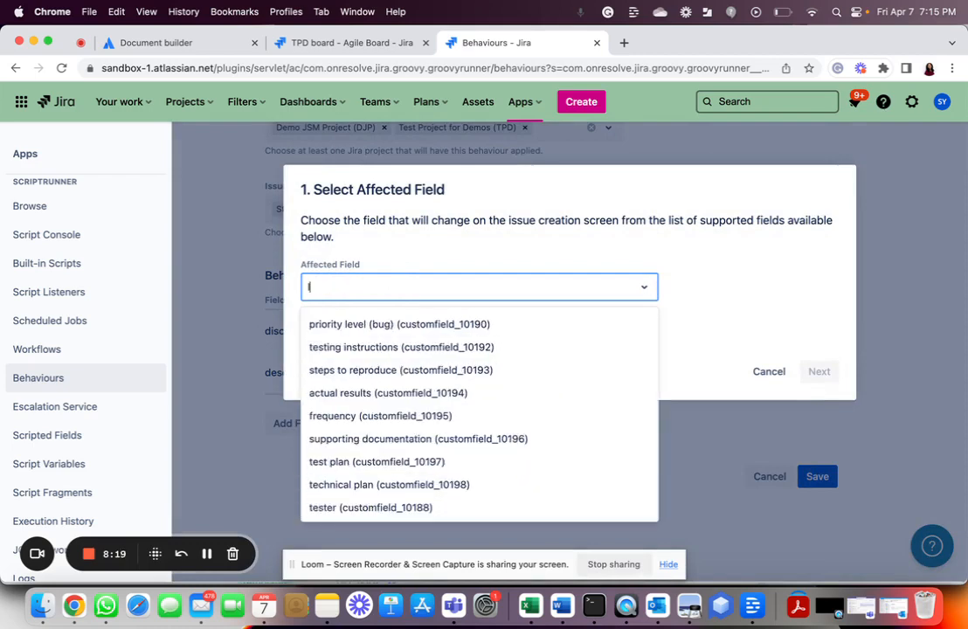
{"action": "type", "text": "ow"}
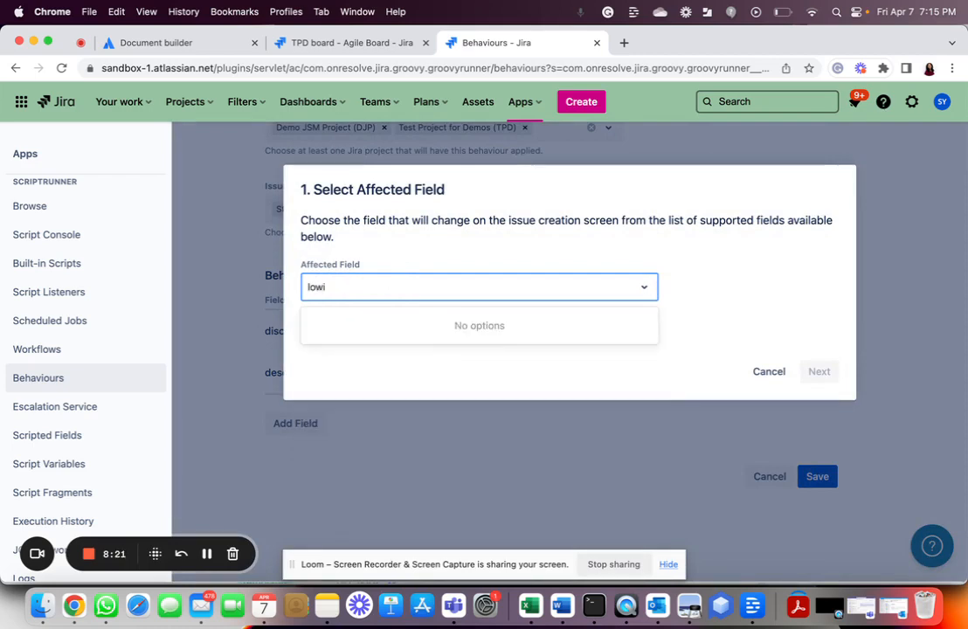
{"action": "type", "text": "i"}
{"action": "key", "text": "BackSpace"}
{"action": "key", "text": "BackSpace"}
{"action": "key", "text": "BackSpace"}
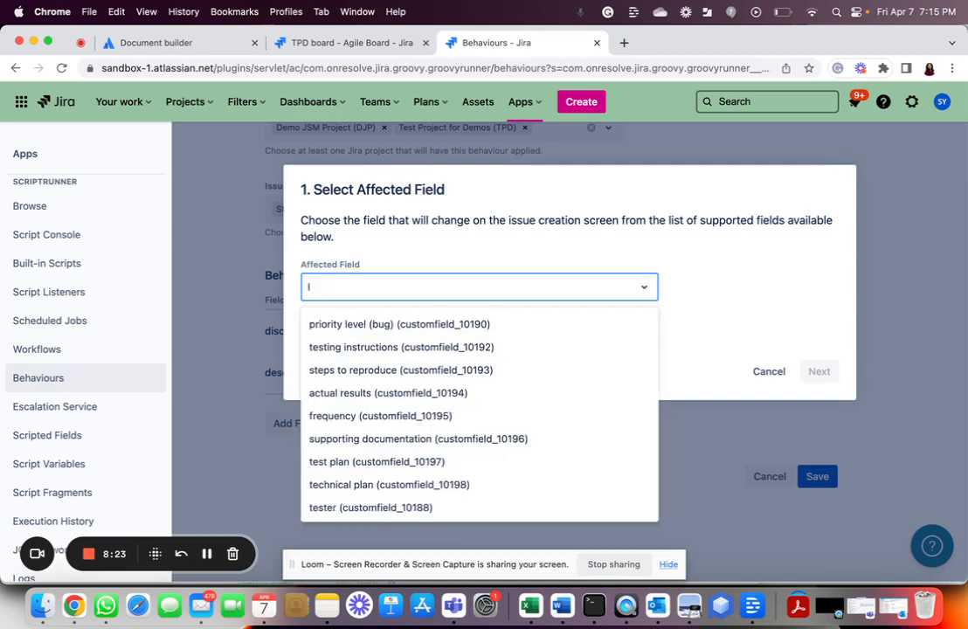
{"action": "type", "text": "ofi"}
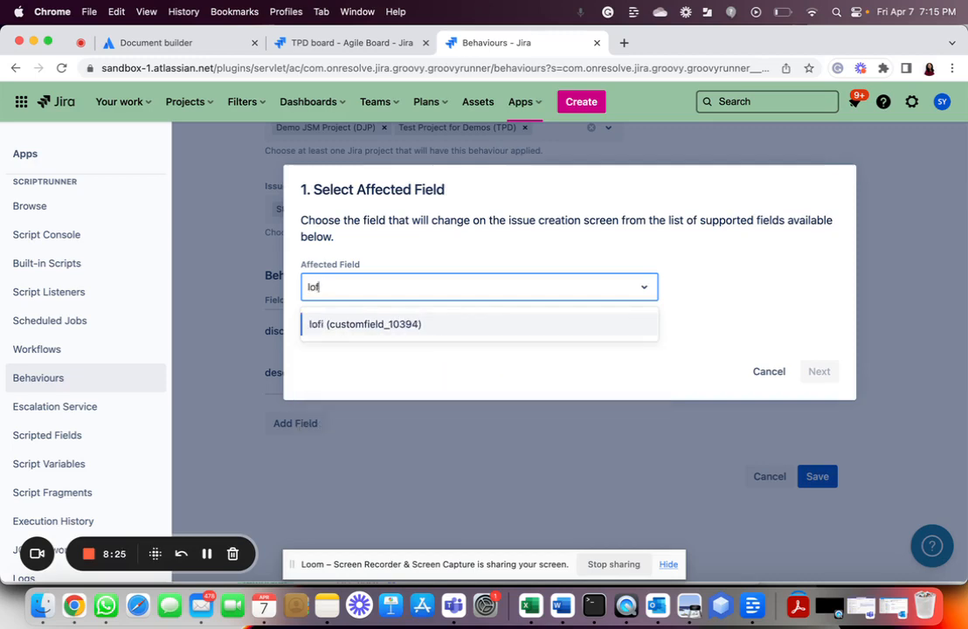
{"action": "left_click", "coordinate": [343, 327]}
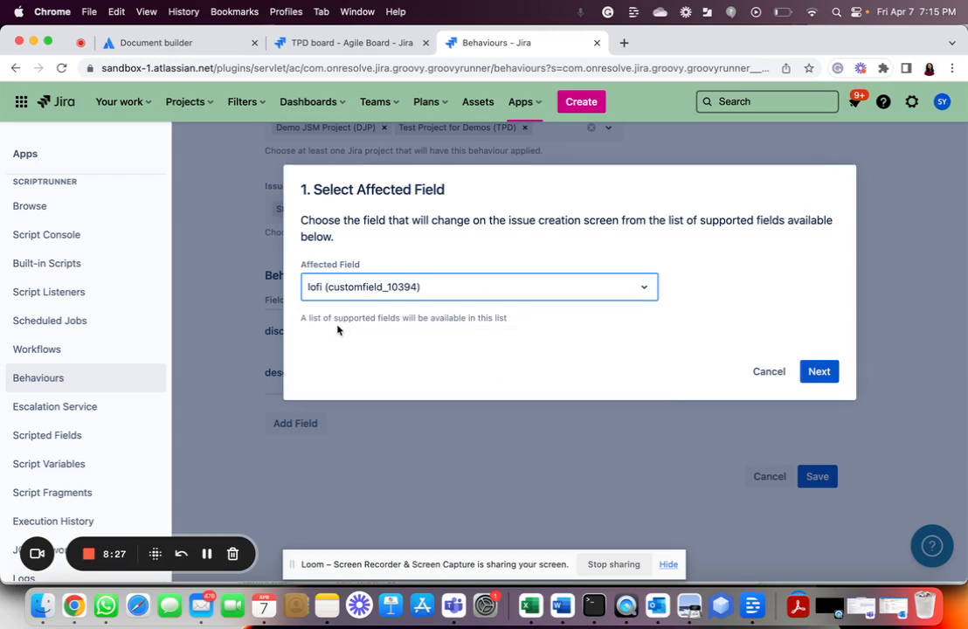
{"action": "left_click", "coordinate": [822, 371]}
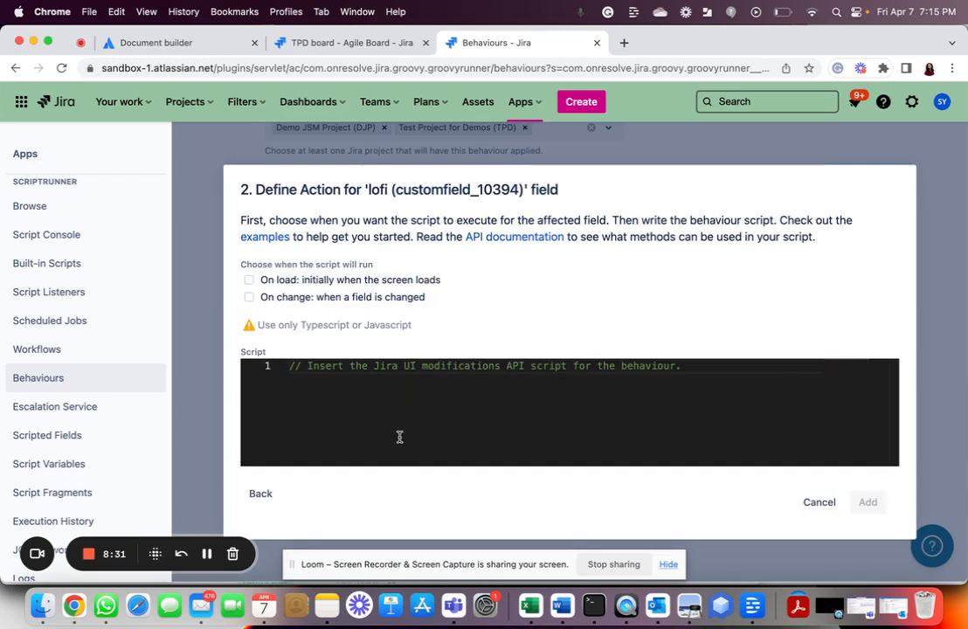
{"action": "left_click", "coordinate": [805, 506]}
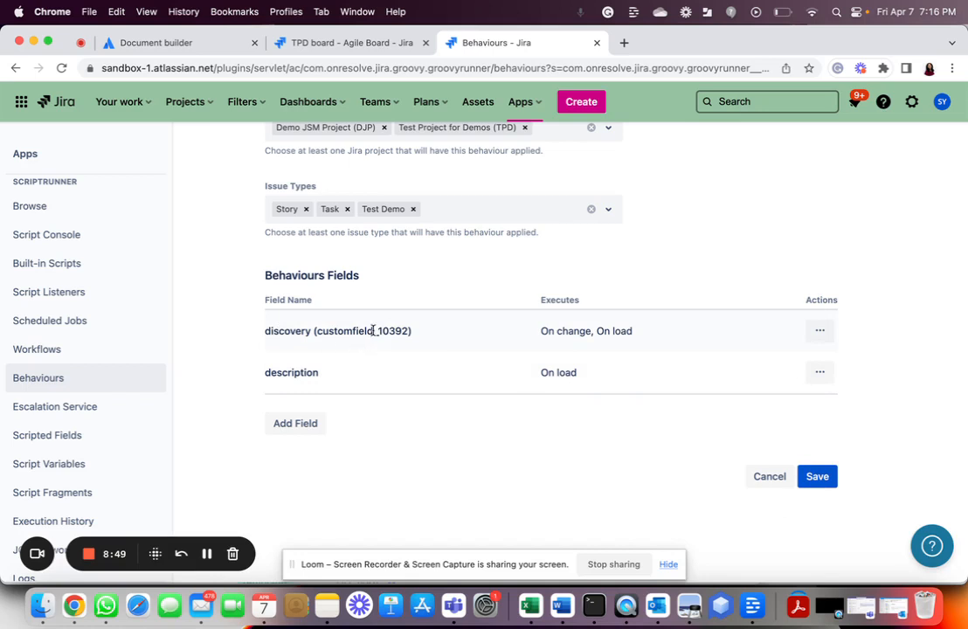
Save the Template Display behaviour and check the Story Category options in the open Create issue form.
{"action": "left_click", "coordinate": [818, 481]}
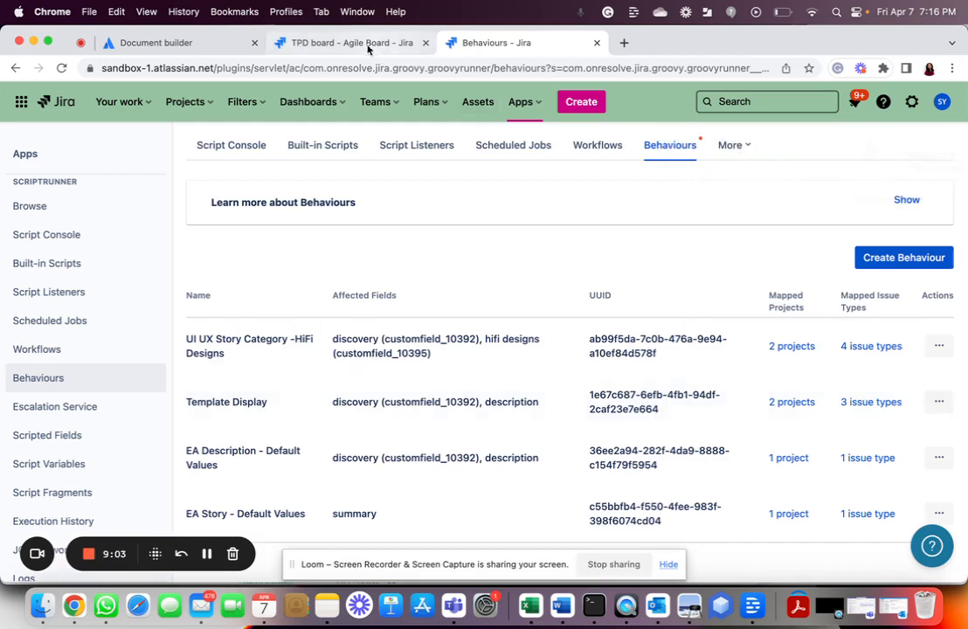
{"action": "left_click", "coordinate": [319, 40]}
{"action": "left_click", "coordinate": [628, 355]}
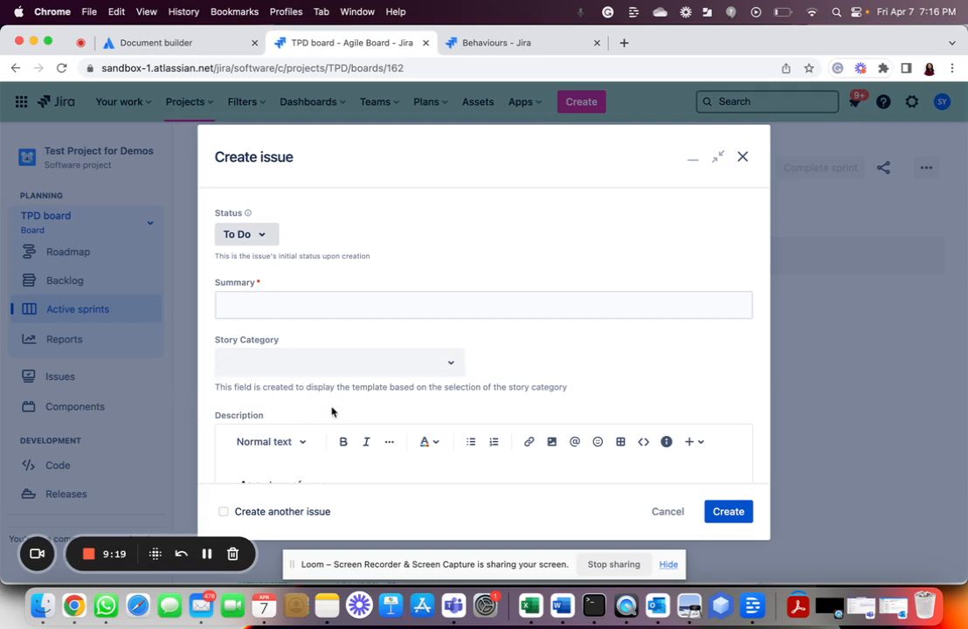
{"action": "left_click", "coordinate": [451, 367]}
{"action": "left_click", "coordinate": [552, 374]}
{"action": "left_click", "coordinate": [352, 370]}
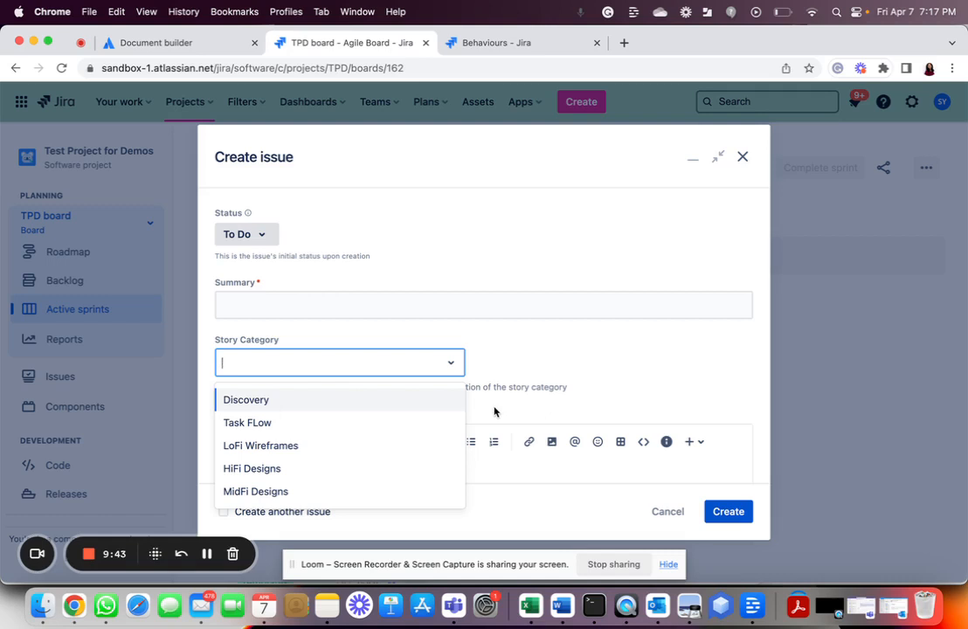
{"action": "left_click", "coordinate": [538, 395]}
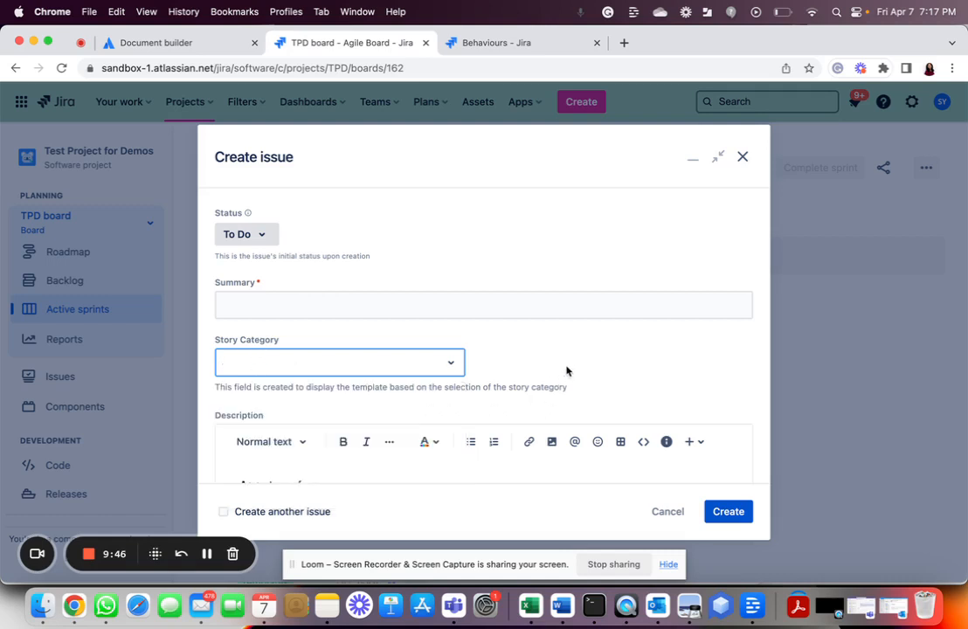
Set the Story Category to Discovery in the Create issue form and review the Discovery template.
{"action": "left_click", "coordinate": [315, 372]}
{"action": "left_click", "coordinate": [257, 401]}
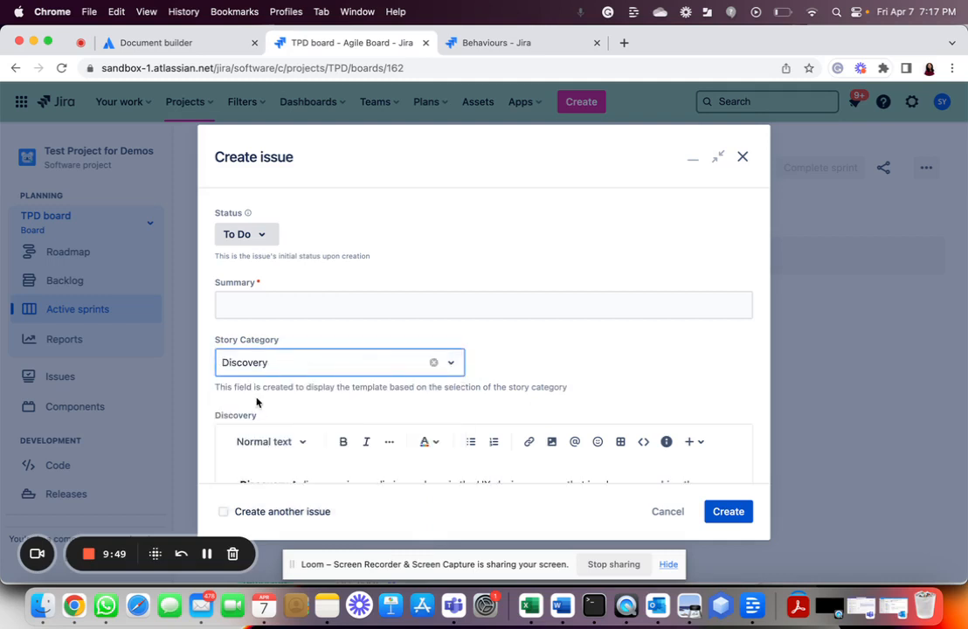
{"action": "scroll", "coordinate": [380, 400], "scroll_direction": "down", "scroll_amount": 3}
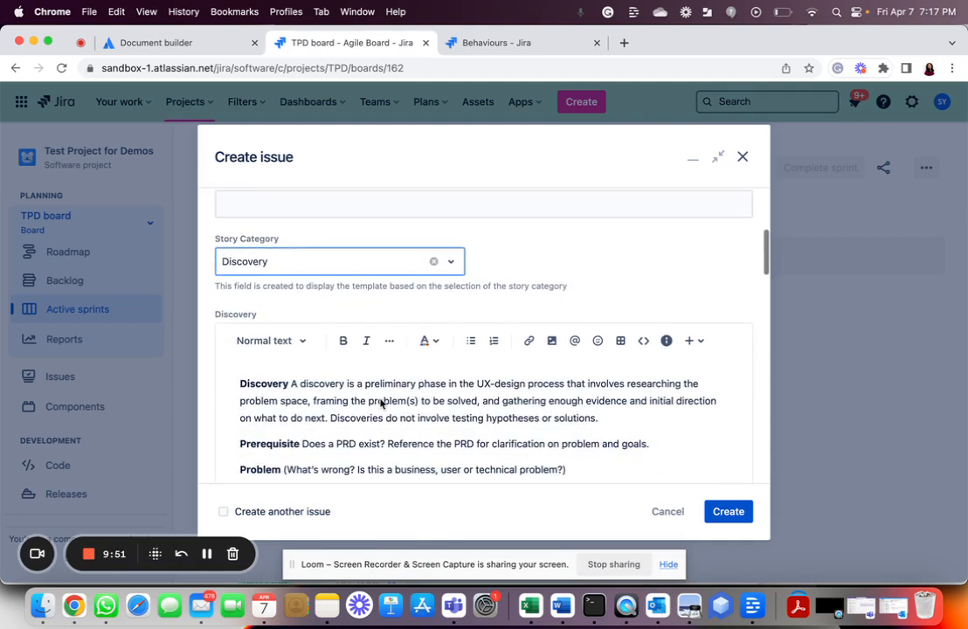
{"action": "scroll", "coordinate": [380, 403], "scroll_direction": "down", "scroll_amount": 2}
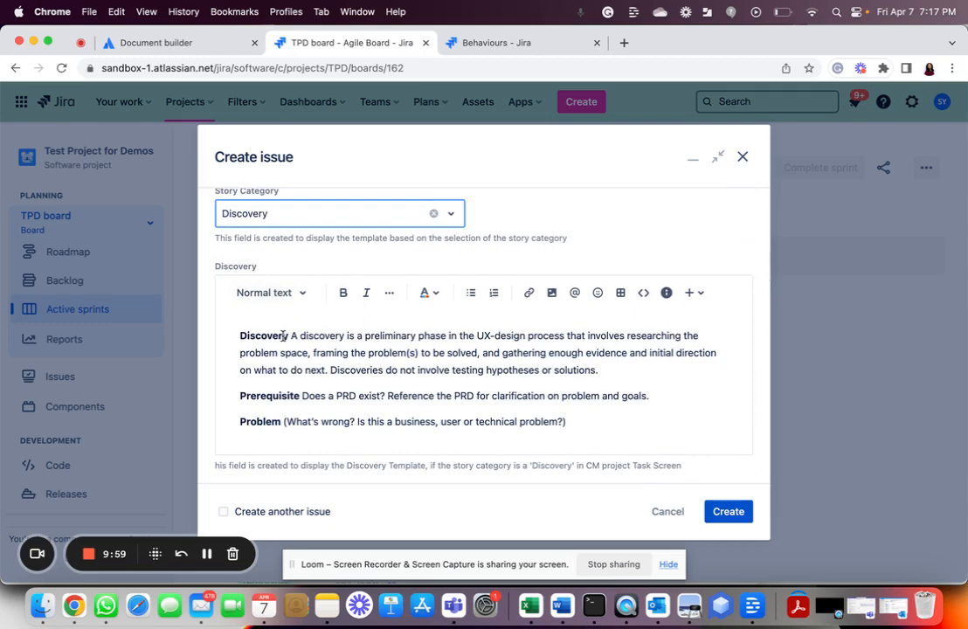
Switch the Story Category to Task FLow to compare its Description template, and set it back to Discovery.
{"action": "left_click", "coordinate": [451, 215]}
{"action": "left_click", "coordinate": [262, 253]}
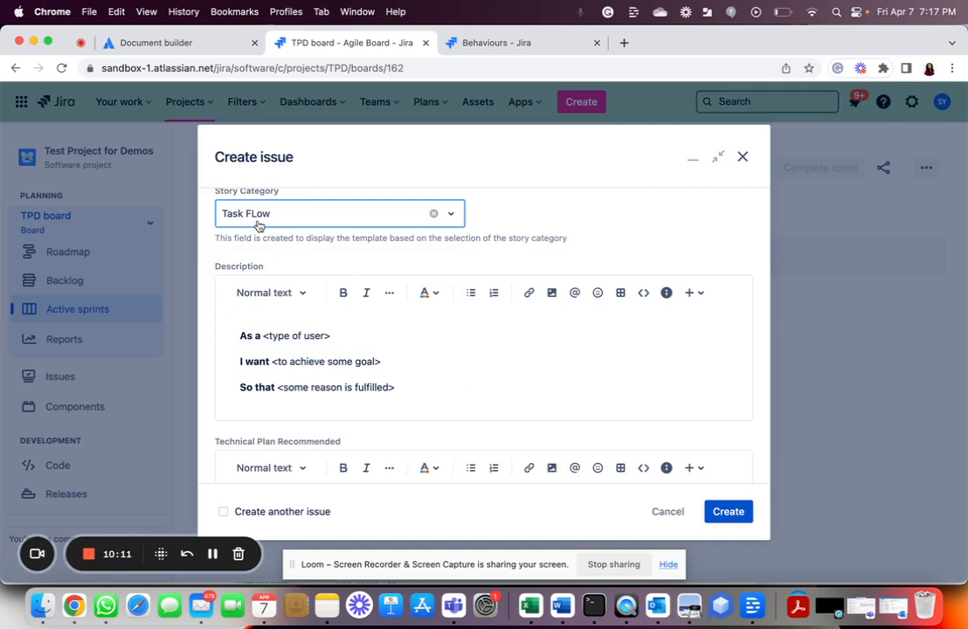
{"action": "scroll", "coordinate": [258, 225], "scroll_direction": "up", "scroll_amount": 2}
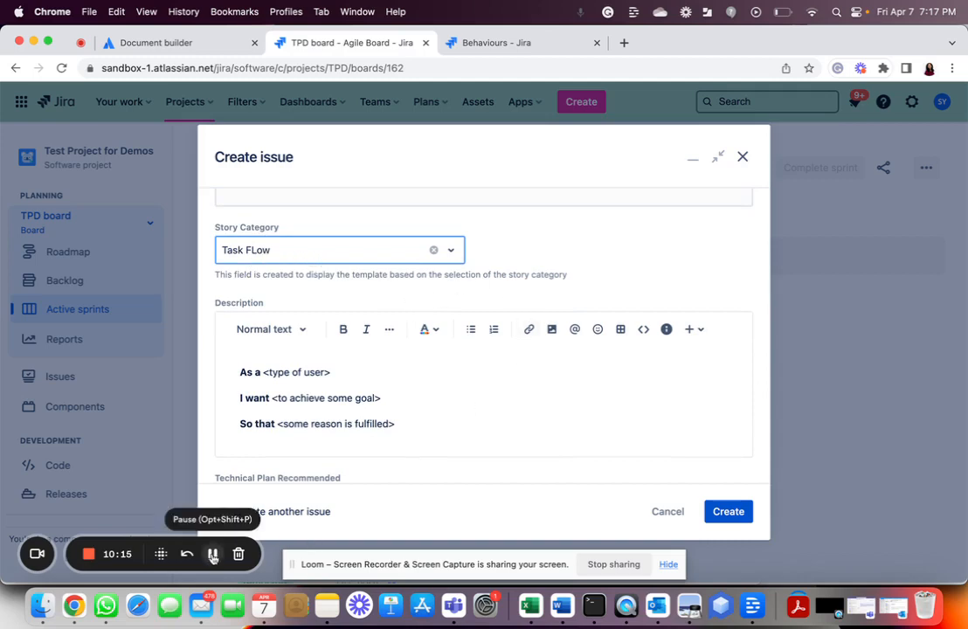
{"action": "left_click", "coordinate": [383, 255]}
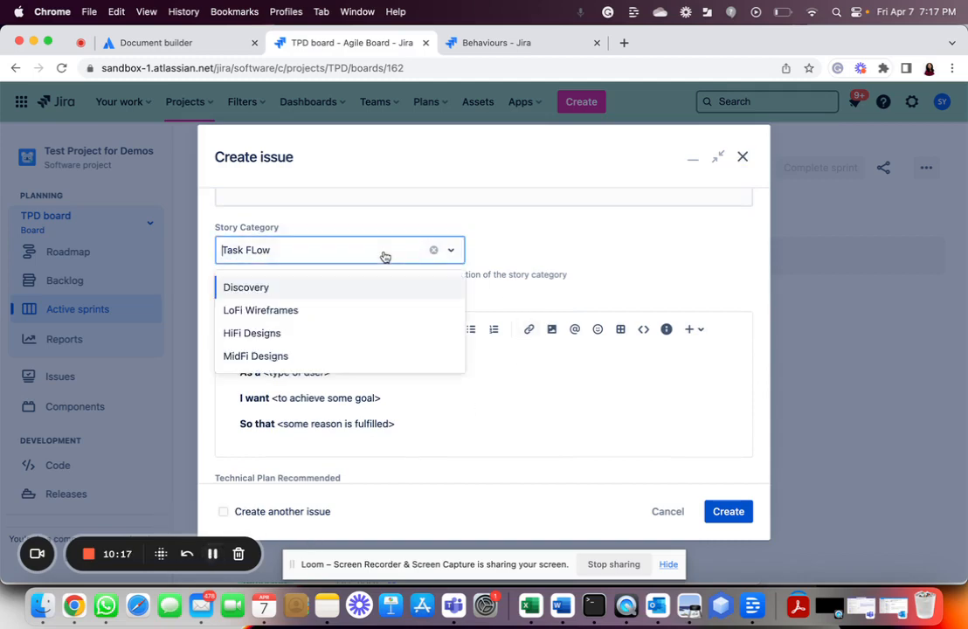
{"action": "left_click", "coordinate": [273, 290]}
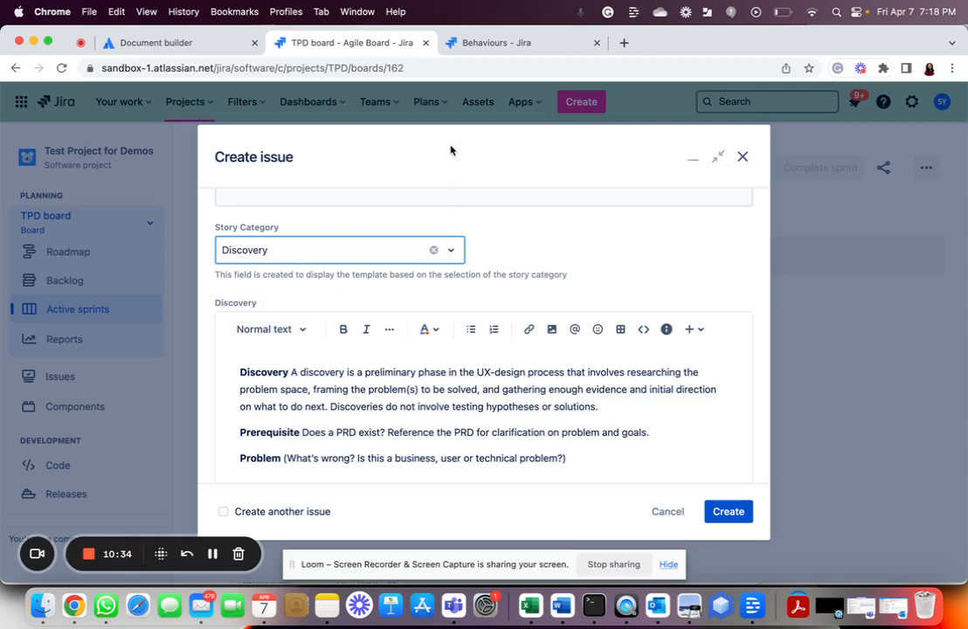
Open the "UI UX Story Category -HiFi Designs" behaviour for editing and review its name, project and issue type mapping, and fields.
{"action": "left_click", "coordinate": [492, 44]}
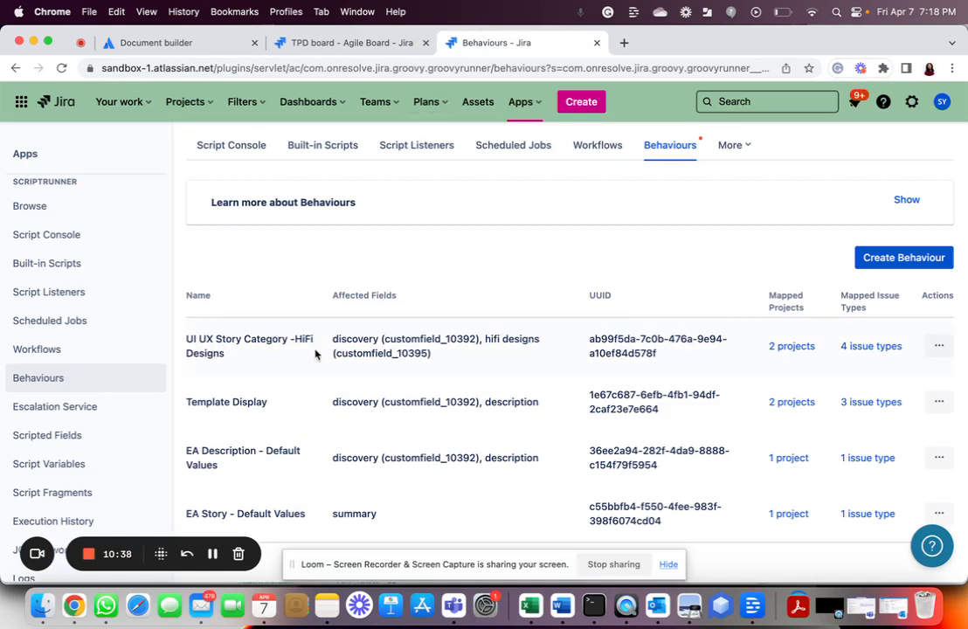
{"action": "left_click", "coordinate": [940, 346]}
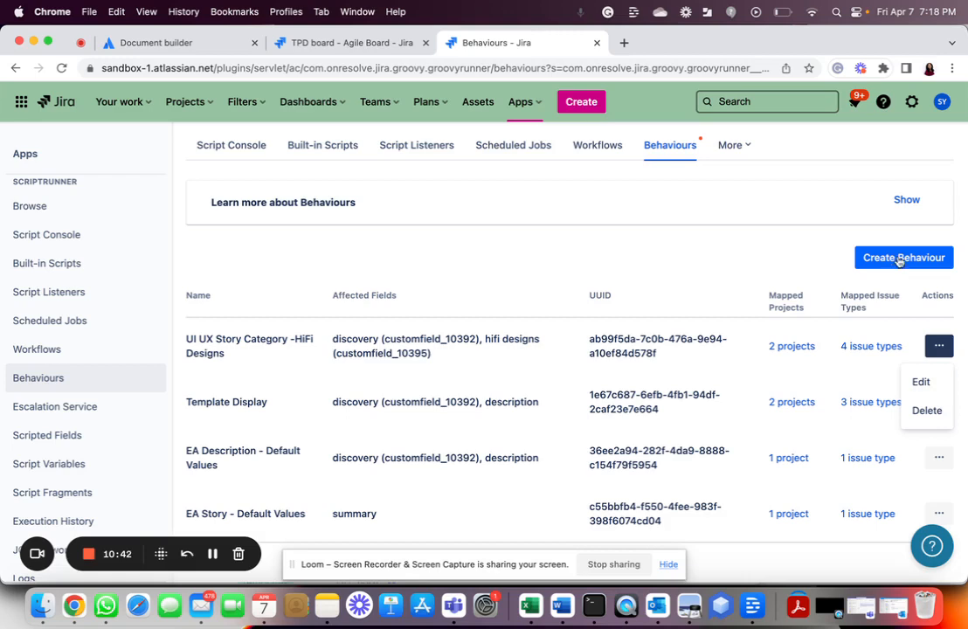
{"action": "left_click", "coordinate": [922, 382]}
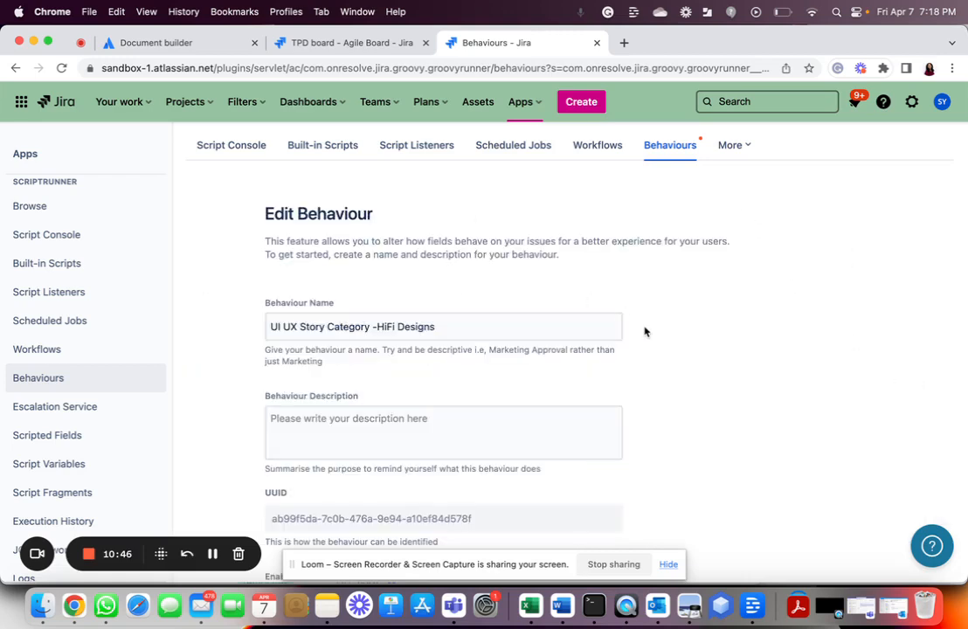
{"action": "scroll", "coordinate": [644, 332], "scroll_direction": "down", "scroll_amount": 3}
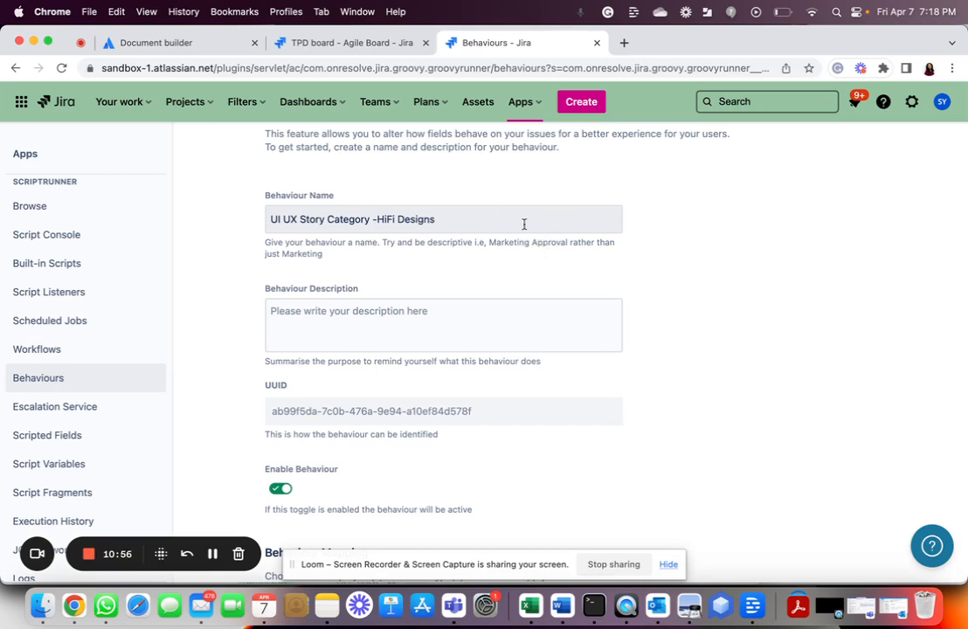
{"action": "scroll", "coordinate": [573, 220], "scroll_direction": "down", "scroll_amount": 8}
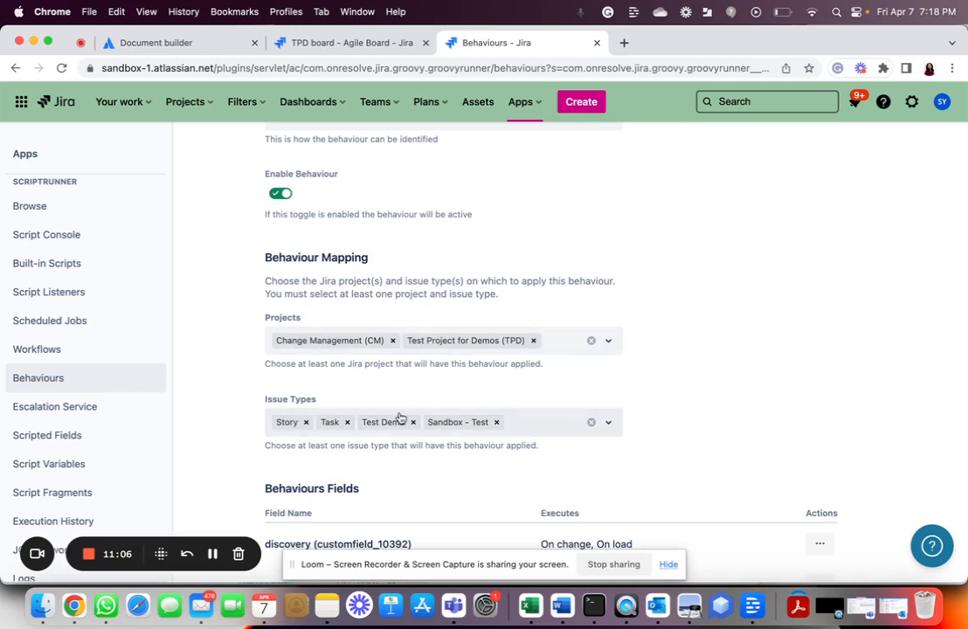
{"action": "scroll", "coordinate": [448, 416], "scroll_direction": "down", "scroll_amount": 2}
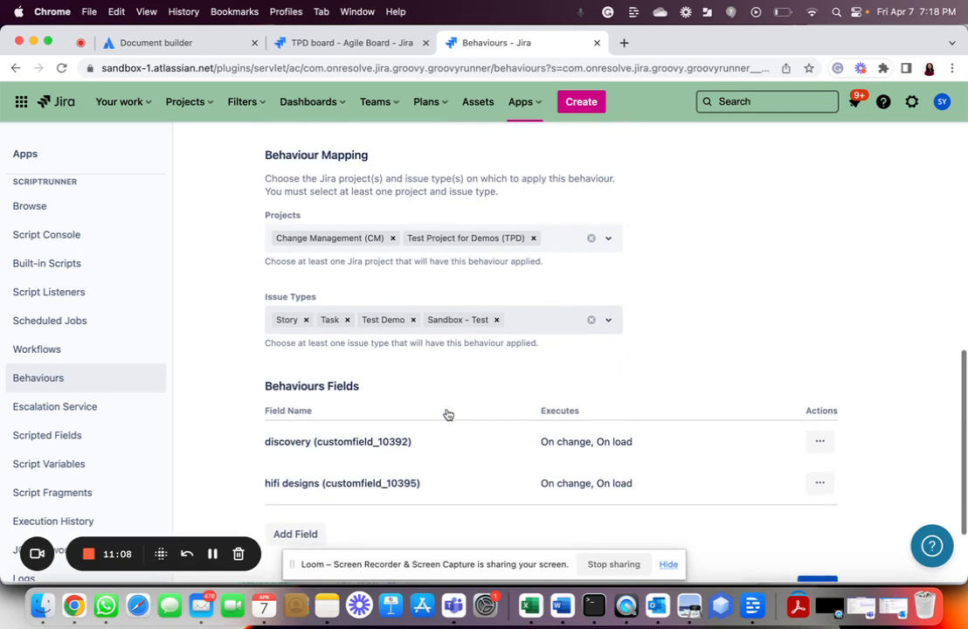
{"action": "scroll", "coordinate": [448, 415], "scroll_direction": "down", "scroll_amount": 1}
{"action": "scroll", "coordinate": [448, 415], "scroll_direction": "down", "scroll_amount": 1}
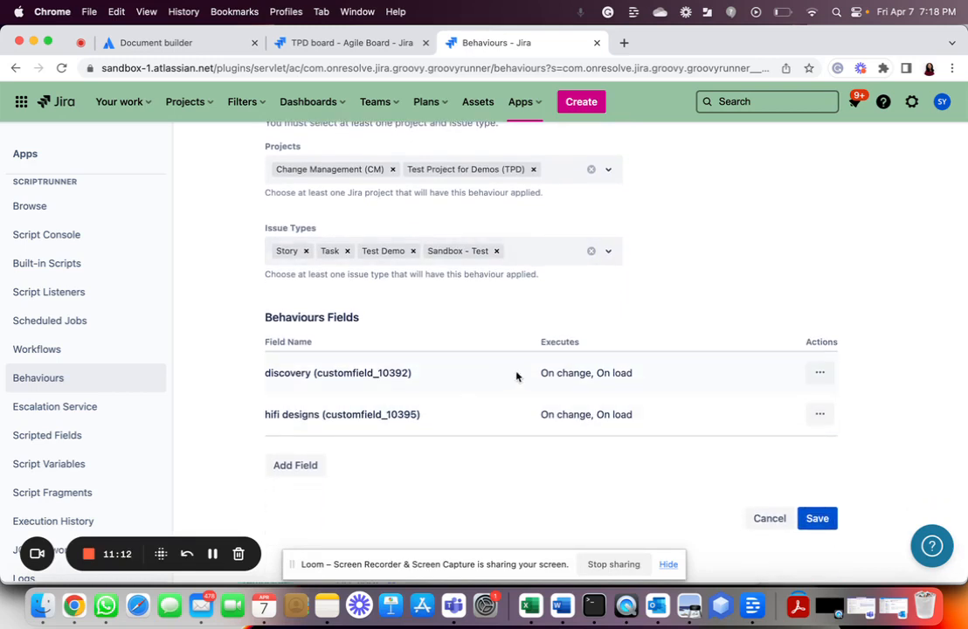
Open the discovery (customfield_10392) field's action for editing and compare its script with the Discovery category in the Create issue form.
{"action": "left_click", "coordinate": [819, 375]}
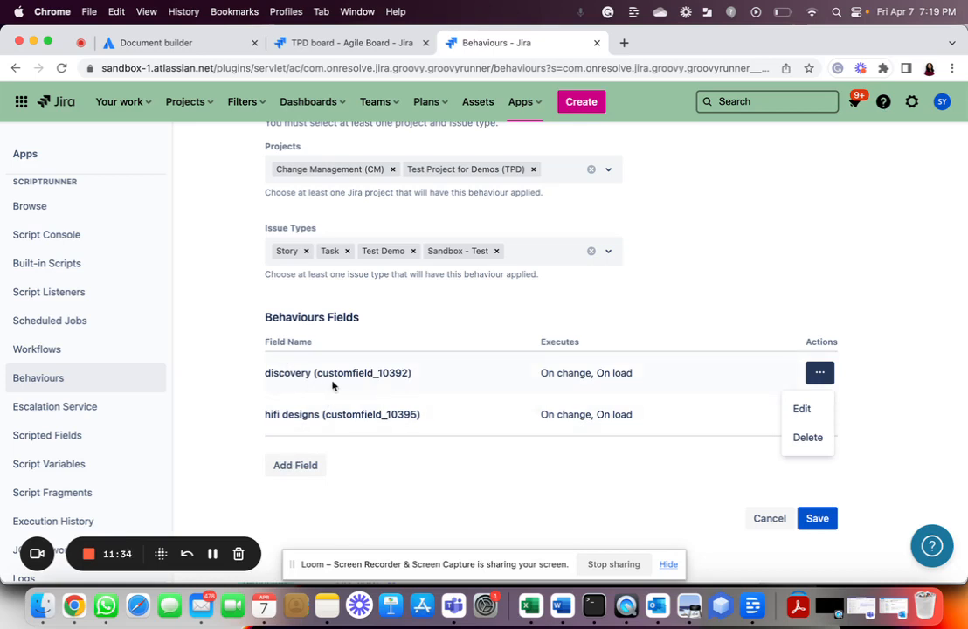
{"action": "left_click", "coordinate": [804, 410]}
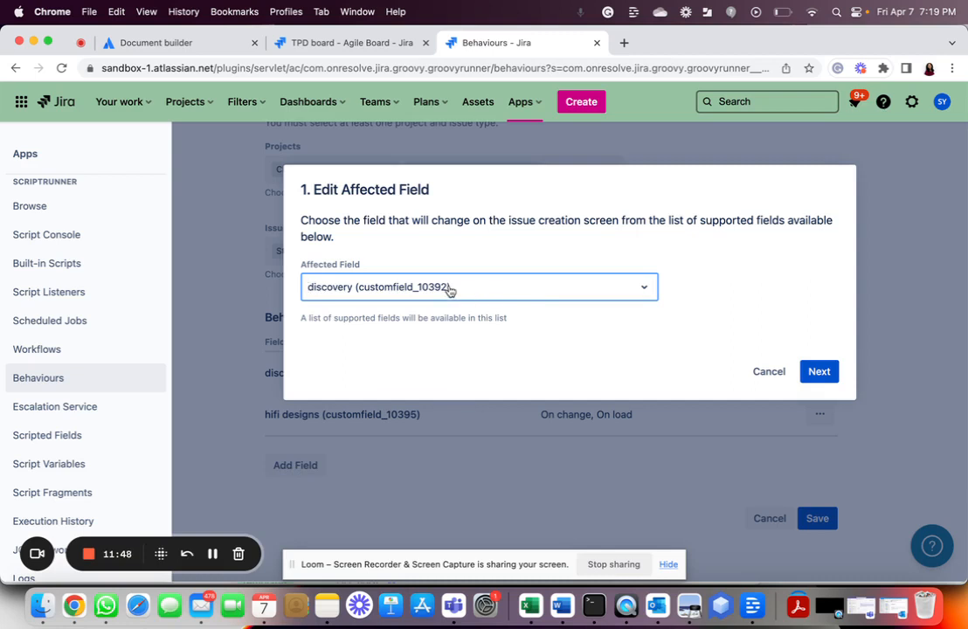
{"action": "left_click", "coordinate": [819, 371]}
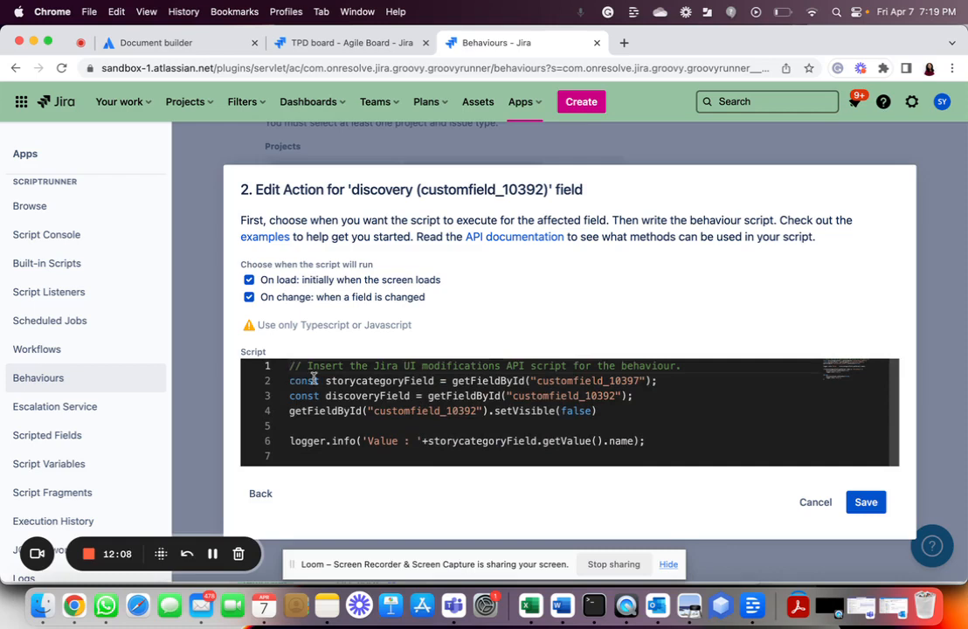
{"action": "mouse_move", "coordinate": [326, 378]}
{"action": "left_click", "coordinate": [361, 49]}
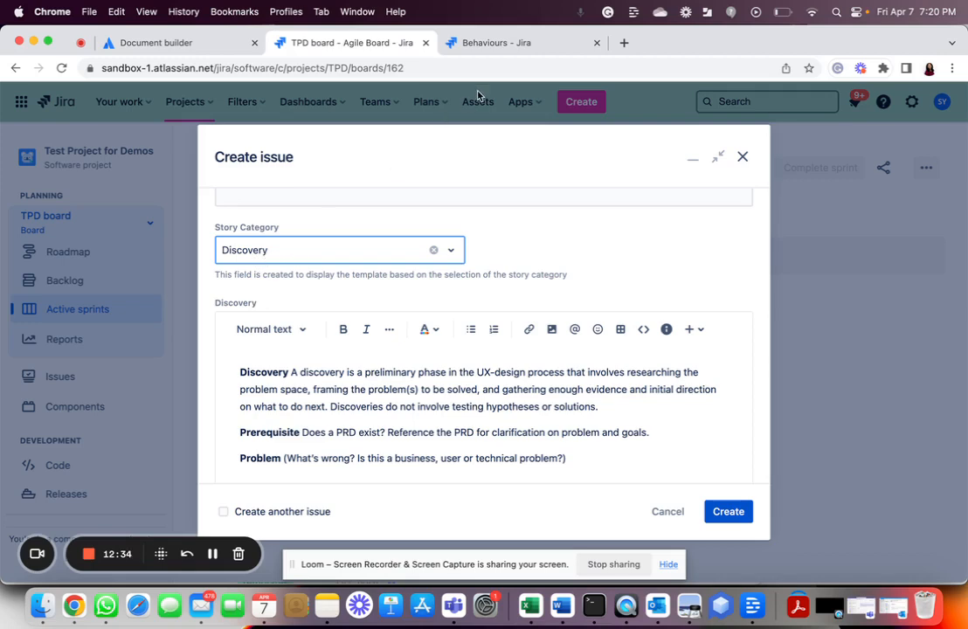
{"action": "left_click", "coordinate": [486, 43]}
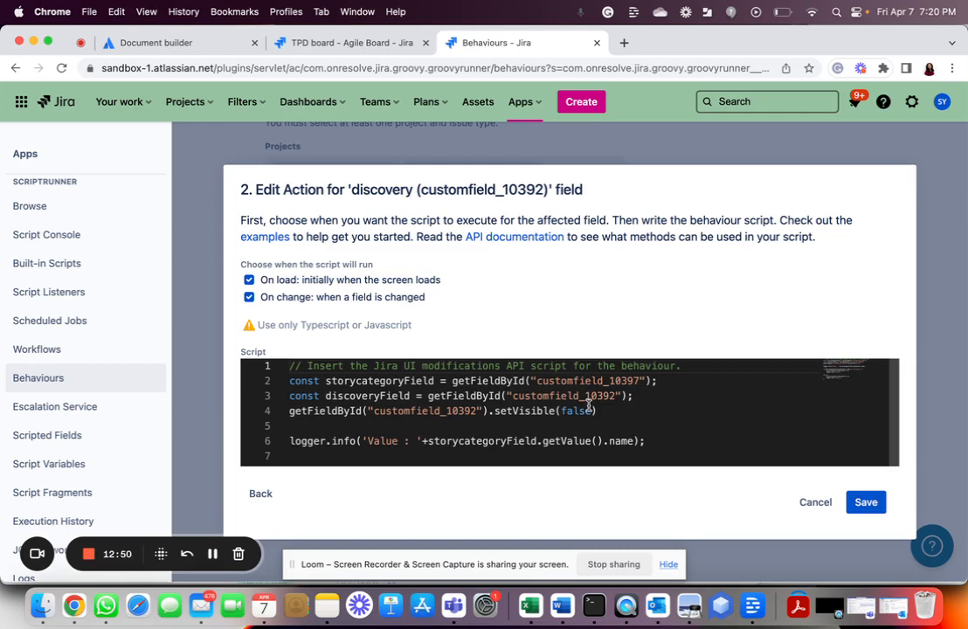
Examine the discovery script's condition that sets the field's visibility according to the Story Category.
{"action": "scroll", "coordinate": [588, 406], "scroll_direction": "down", "scroll_amount": 2}
{"action": "scroll", "coordinate": [588, 405], "scroll_direction": "up", "scroll_amount": 2}
{"action": "scroll", "coordinate": [588, 405], "scroll_direction": "down", "scroll_amount": 4}
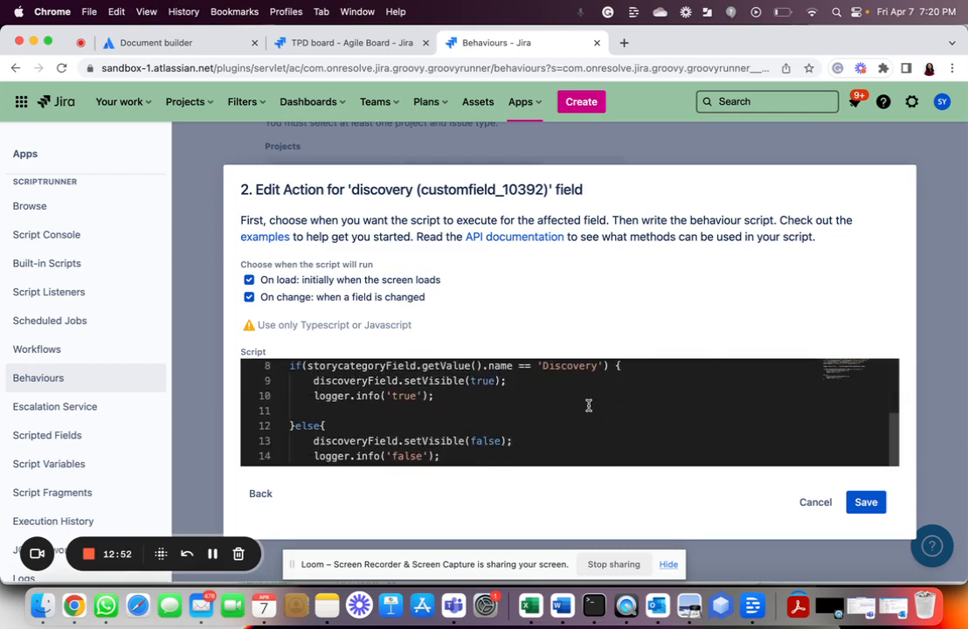
{"action": "scroll", "coordinate": [588, 406], "scroll_direction": "down", "scroll_amount": 3}
{"action": "scroll", "coordinate": [588, 405], "scroll_direction": "up", "scroll_amount": 3}
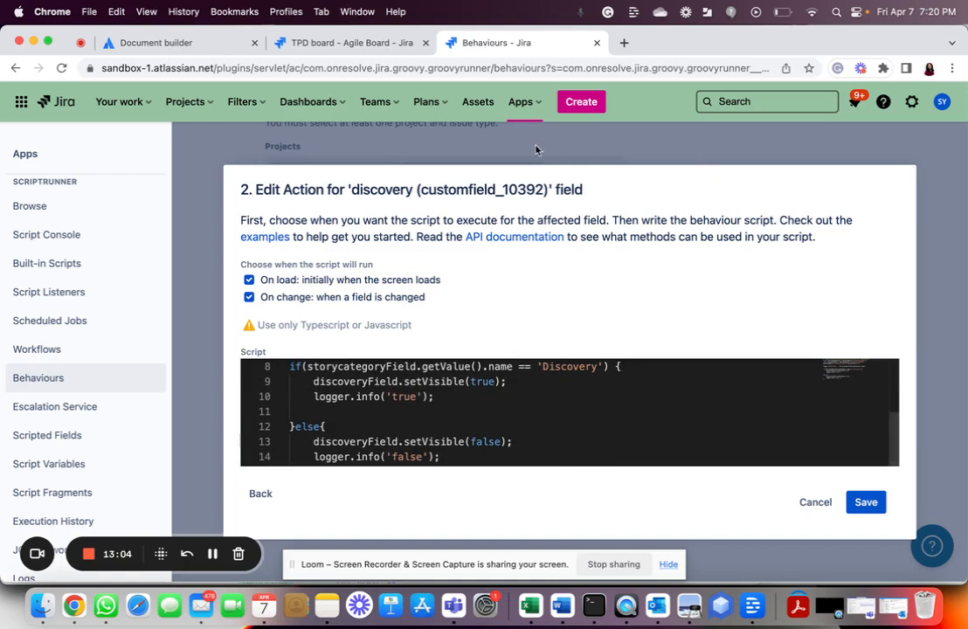
Compare the discovery script with the Create issue form again and cancel editing the field.
{"action": "left_click", "coordinate": [385, 43]}
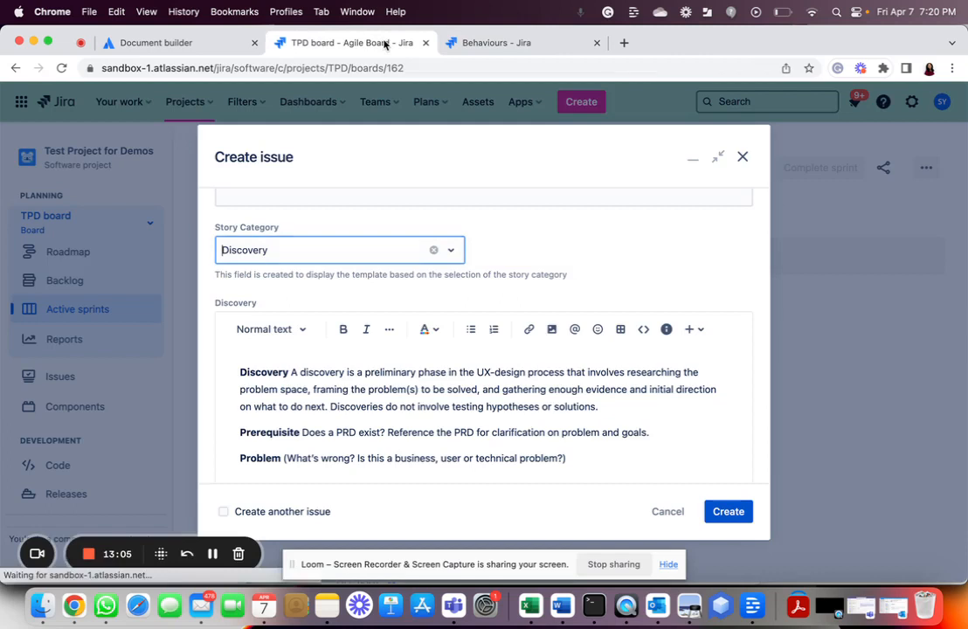
{"action": "left_click", "coordinate": [585, 261]}
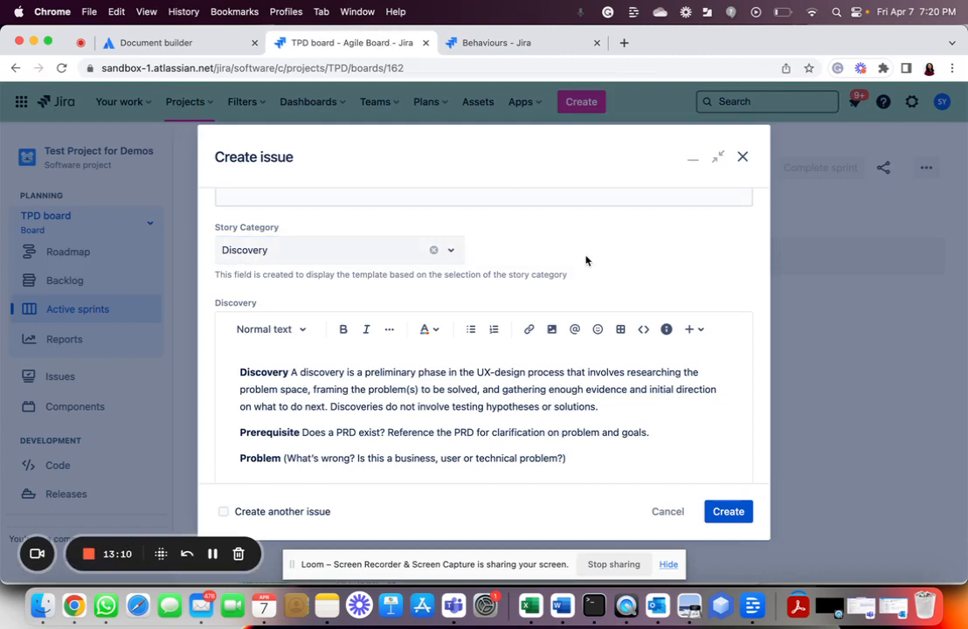
{"action": "left_click", "coordinate": [456, 42]}
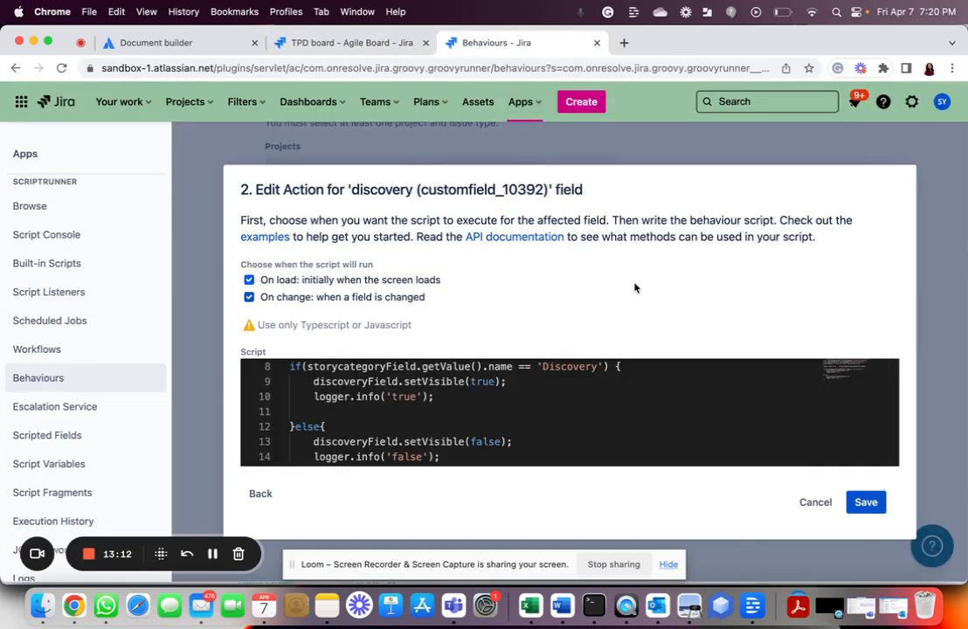
{"action": "scroll", "coordinate": [593, 426], "scroll_direction": "up", "scroll_amount": 3}
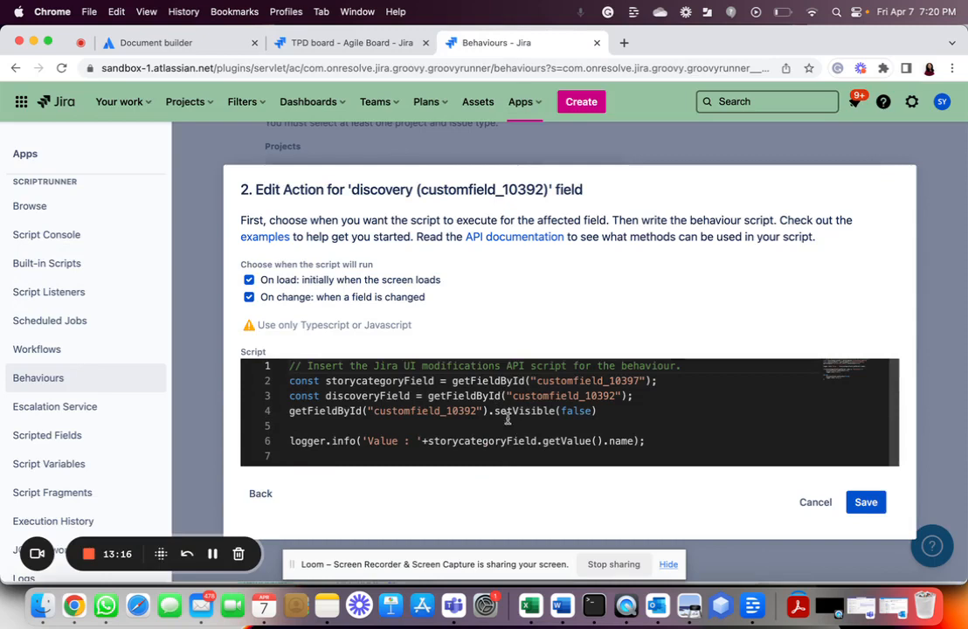
{"action": "left_click", "coordinate": [327, 42]}
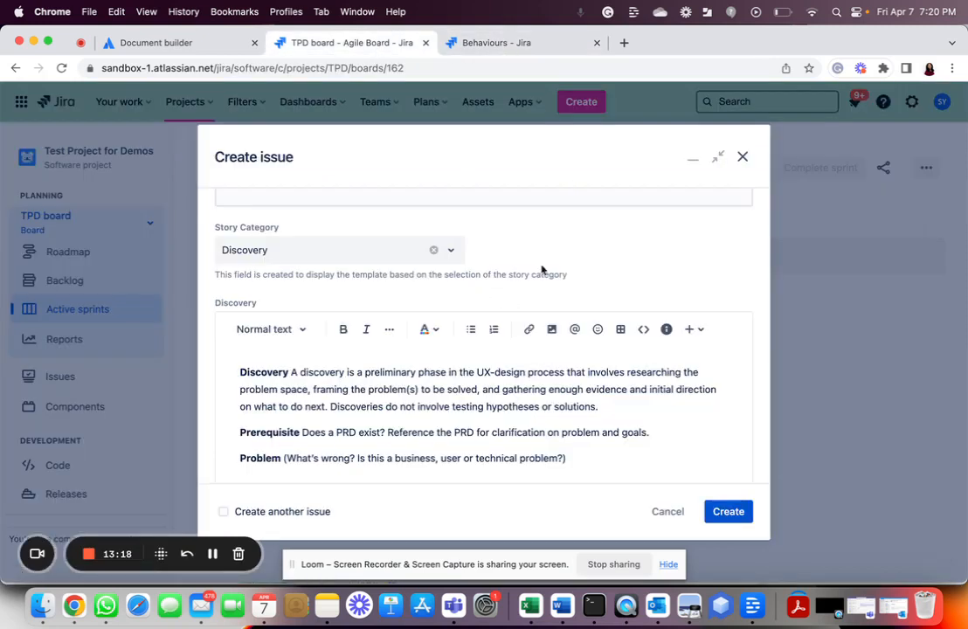
{"action": "left_click", "coordinate": [518, 42]}
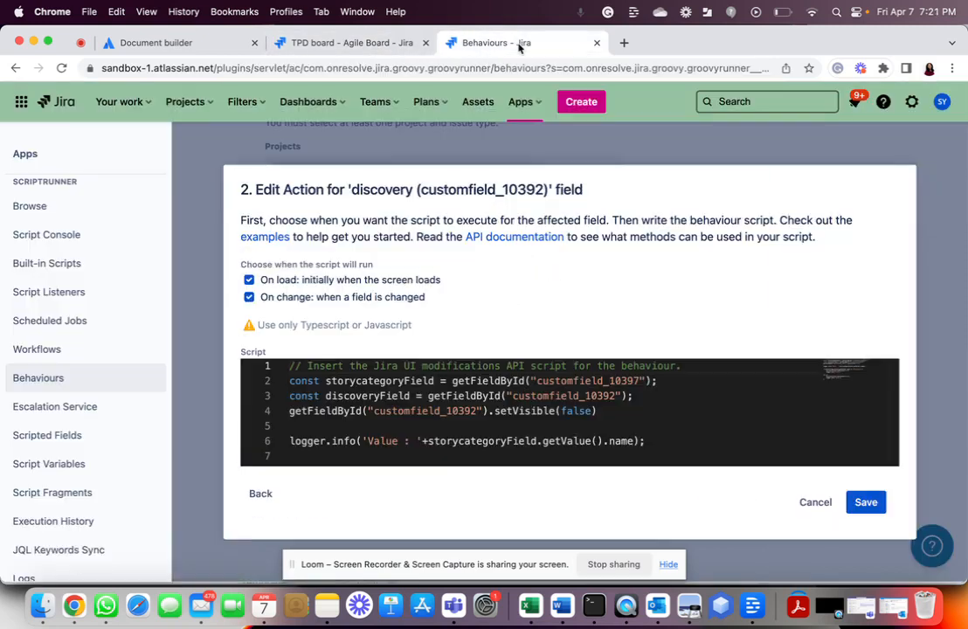
{"action": "left_click", "coordinate": [815, 503]}
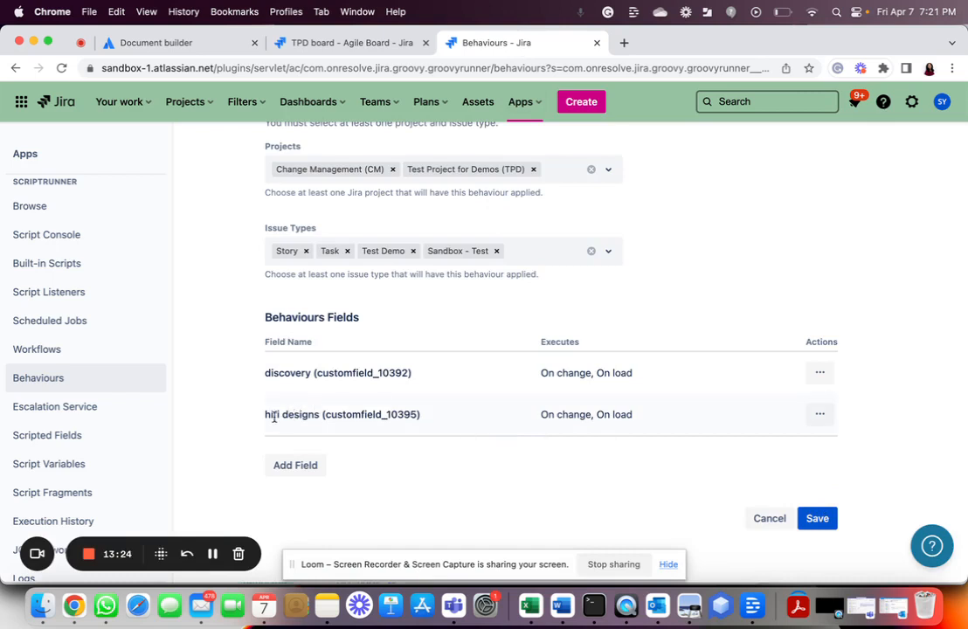
Check the remaining Story Category options in the Create issue form against the HiFi Designs behaviour's fields, keeping Discovery selected.
{"action": "left_click", "coordinate": [349, 41]}
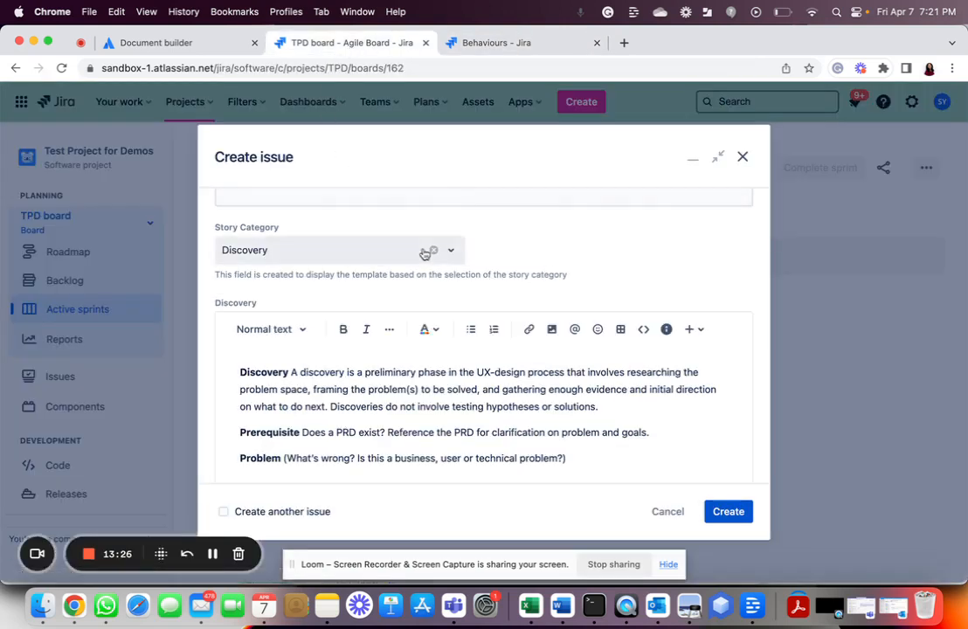
{"action": "left_click", "coordinate": [451, 251]}
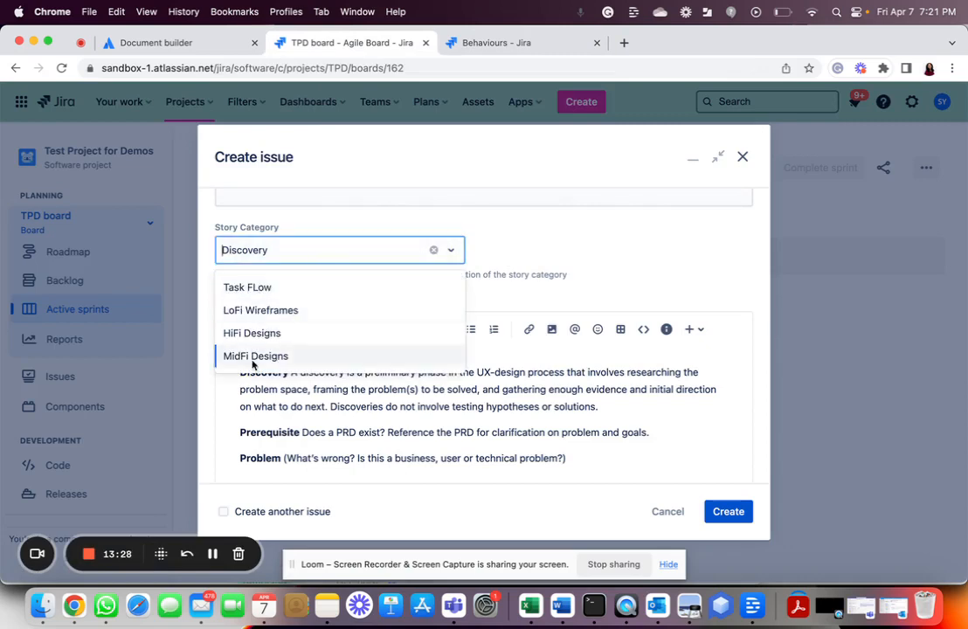
{"action": "left_click", "coordinate": [483, 44]}
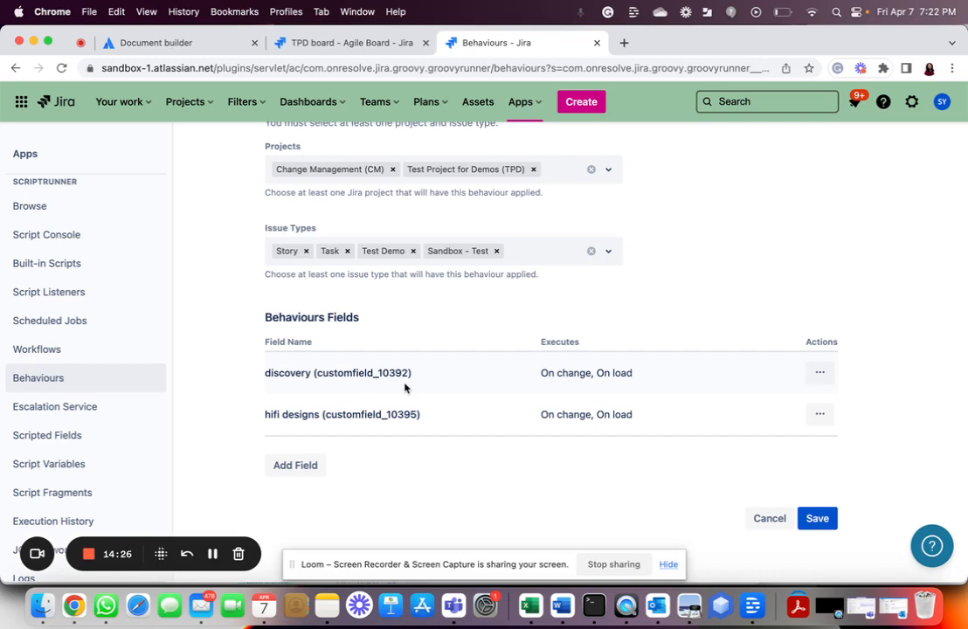
{"action": "left_click", "coordinate": [325, 42]}
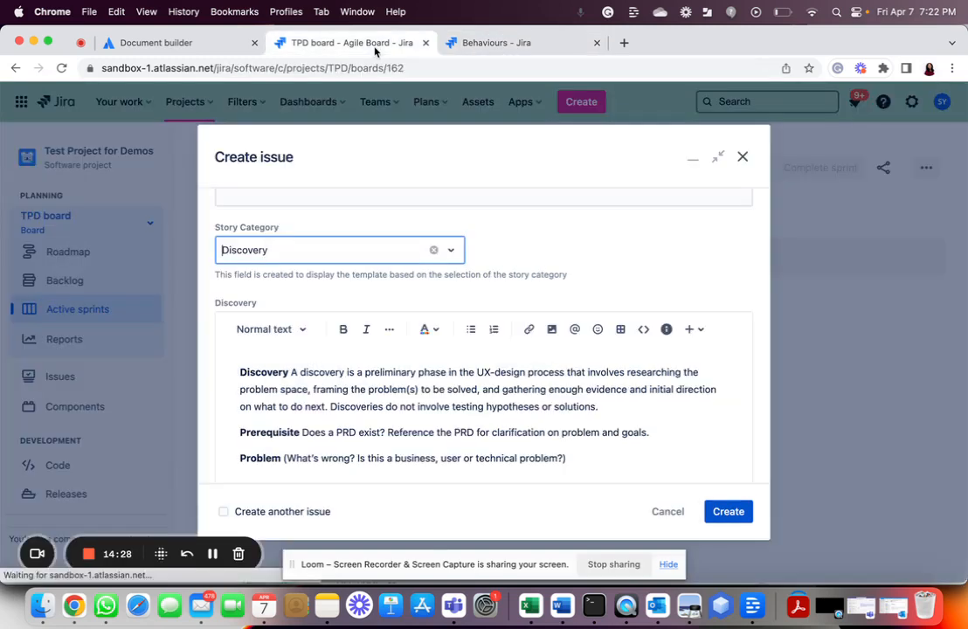
{"action": "left_click", "coordinate": [589, 250]}
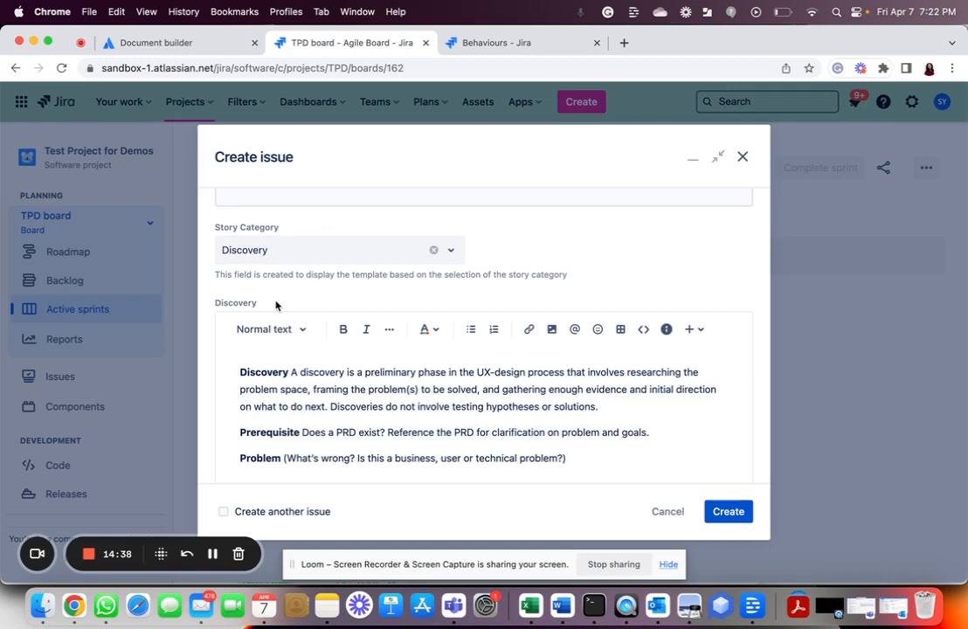
{"action": "left_click", "coordinate": [289, 253]}
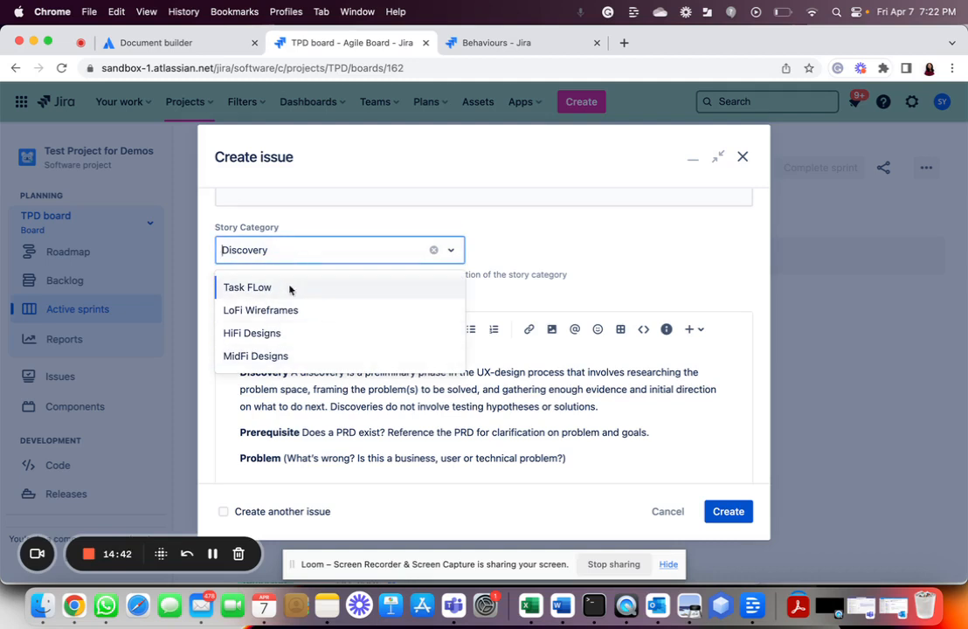
{"action": "left_click", "coordinate": [539, 241]}
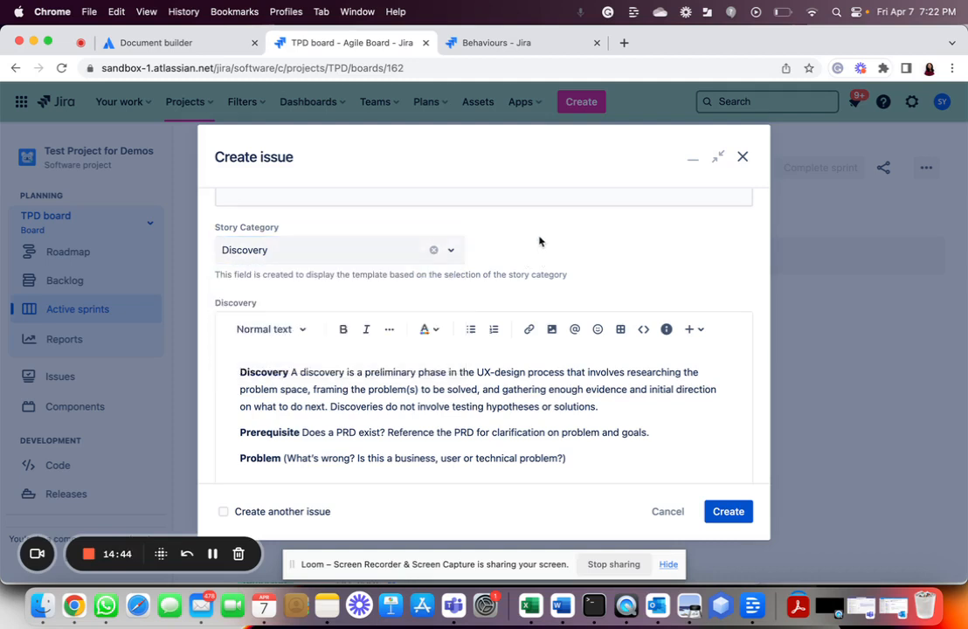